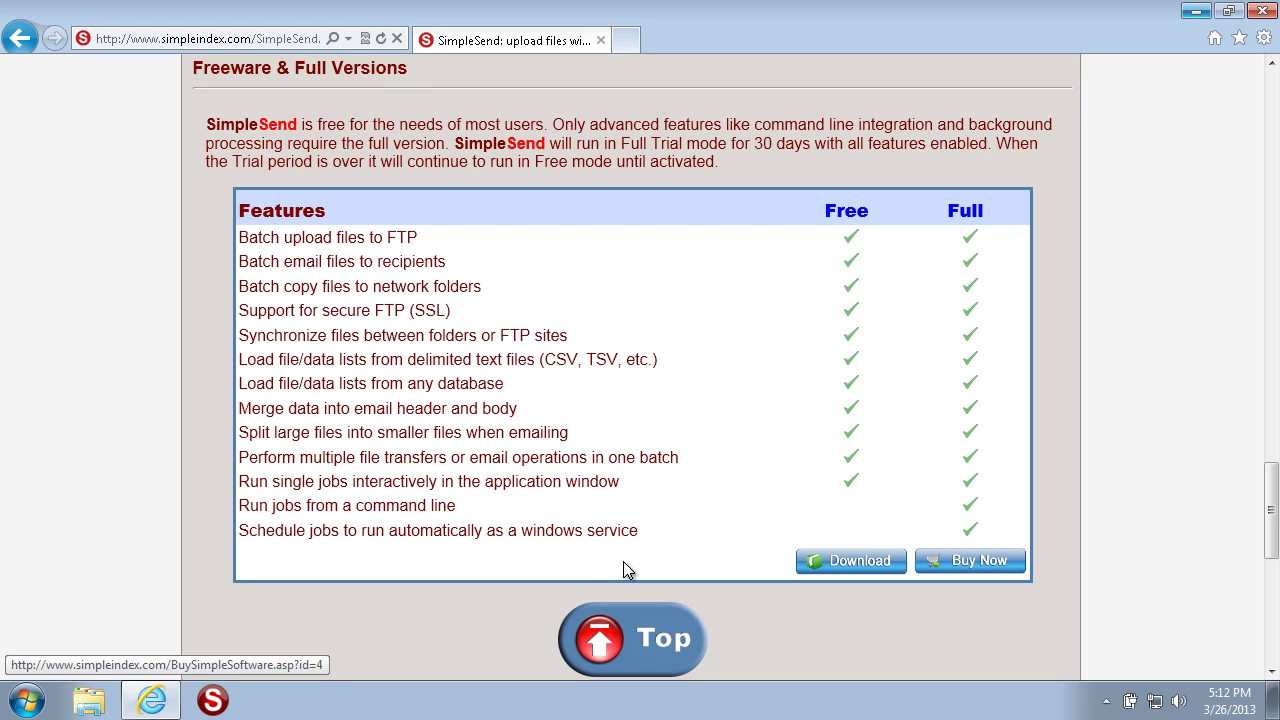
Step: Minimize Internet Explorer's SimpleSend Free vs Full comparison page to reveal the desktop
{"action": "left_click", "coordinate": [1196, 11]}
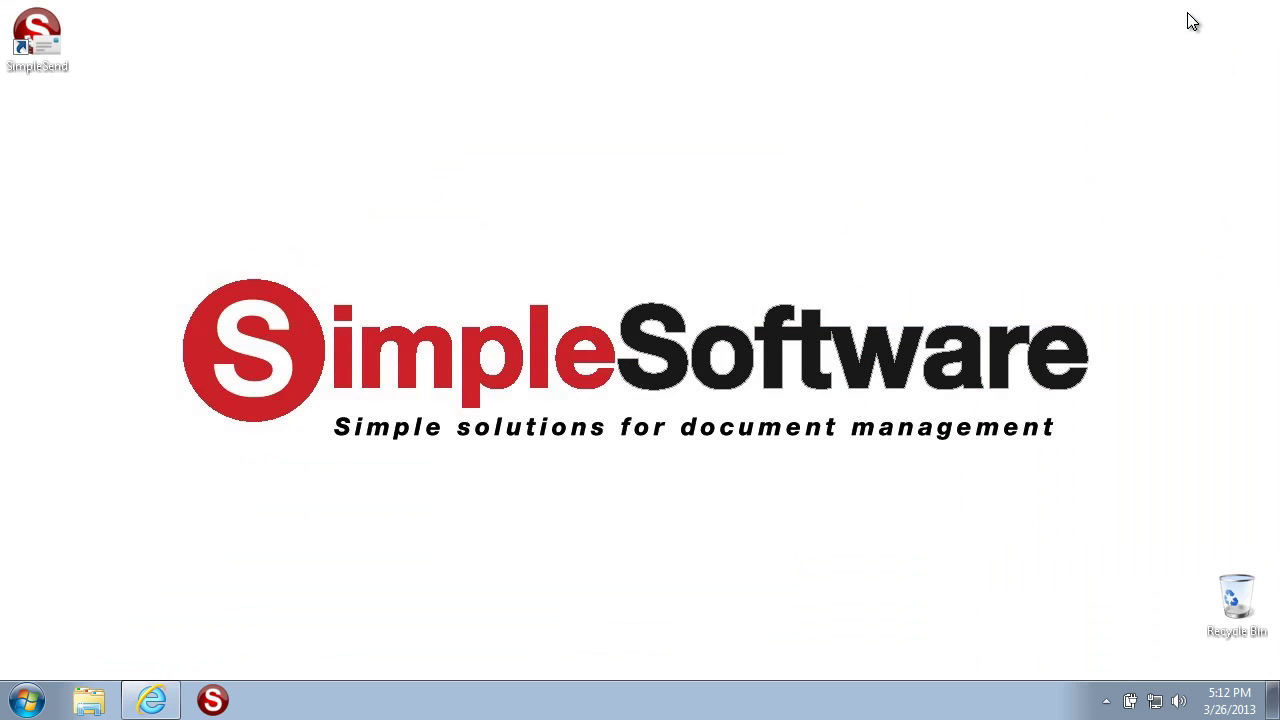
Step: Launch SimpleSend full-screen, start a new untitled project and select its File Set1
{"action": "double_click", "coordinate": [35, 40]}
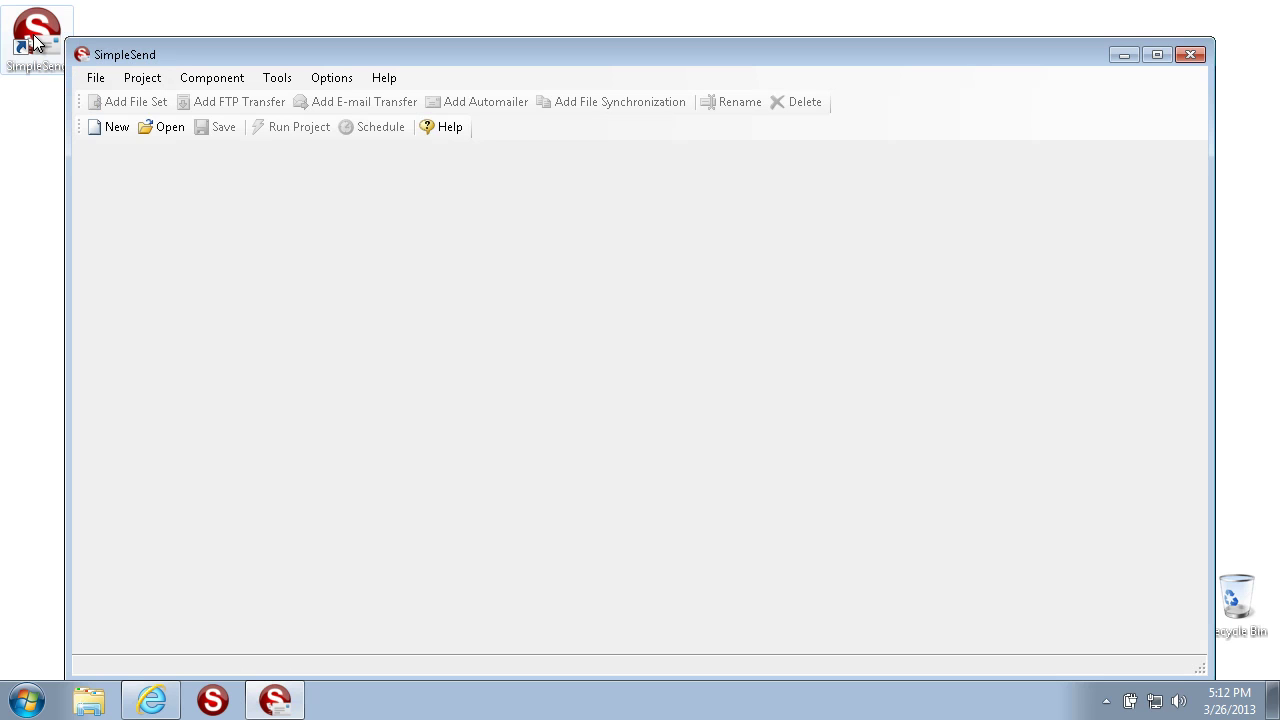
{"action": "left_click", "coordinate": [1168, 55]}
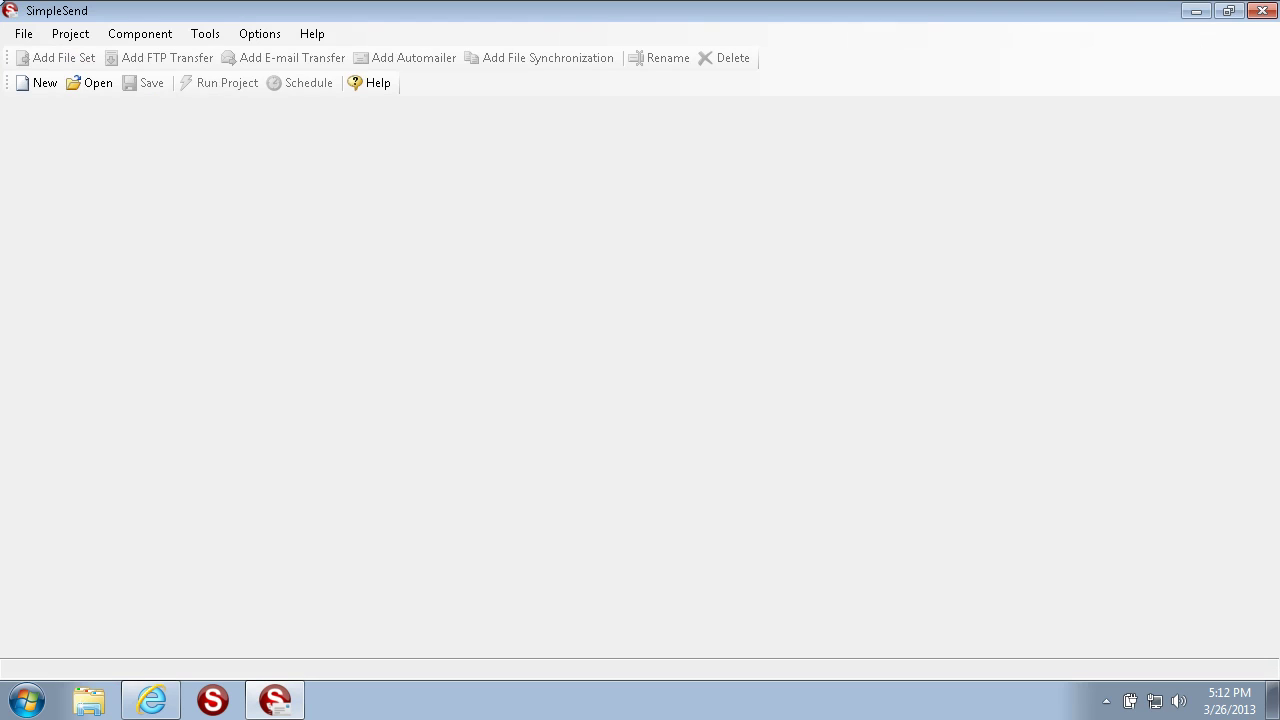
{"action": "left_click", "coordinate": [49, 85]}
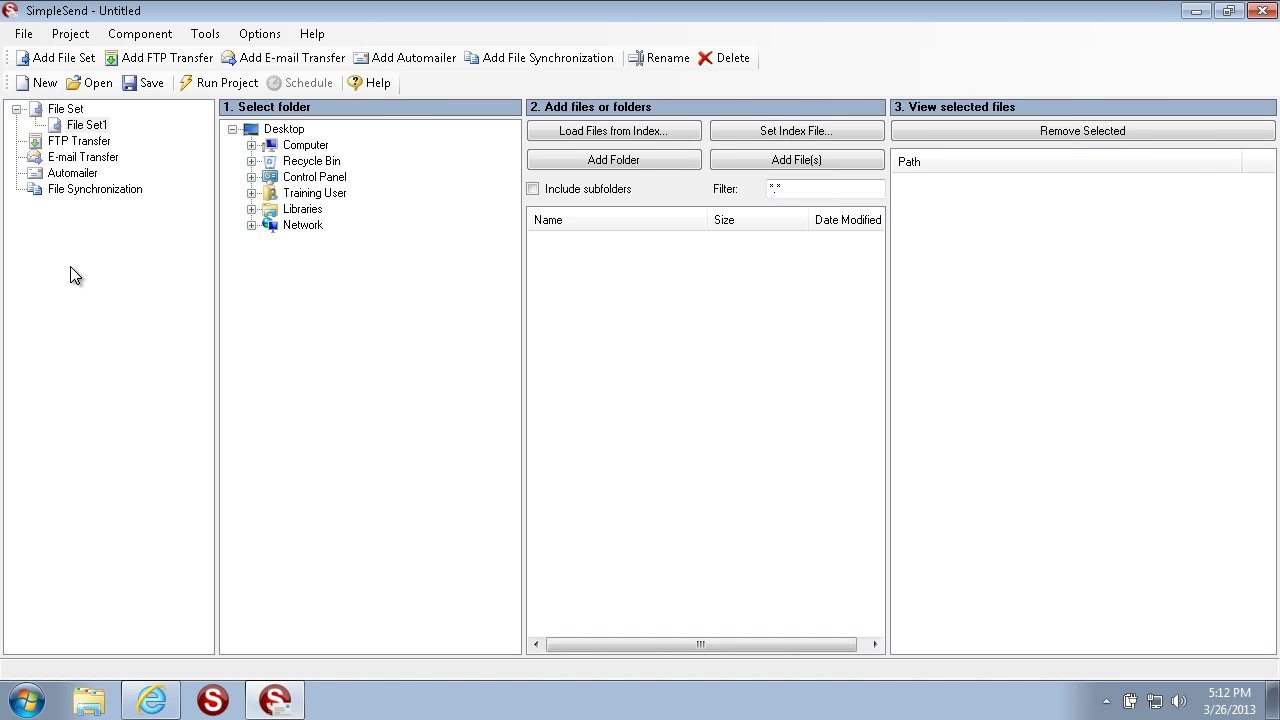
{"action": "left_click", "coordinate": [80, 124]}
Step: Expand C:\Images and browse its subfolders, from Accounting through File Processing Configs
{"action": "left_click", "coordinate": [84, 124]}
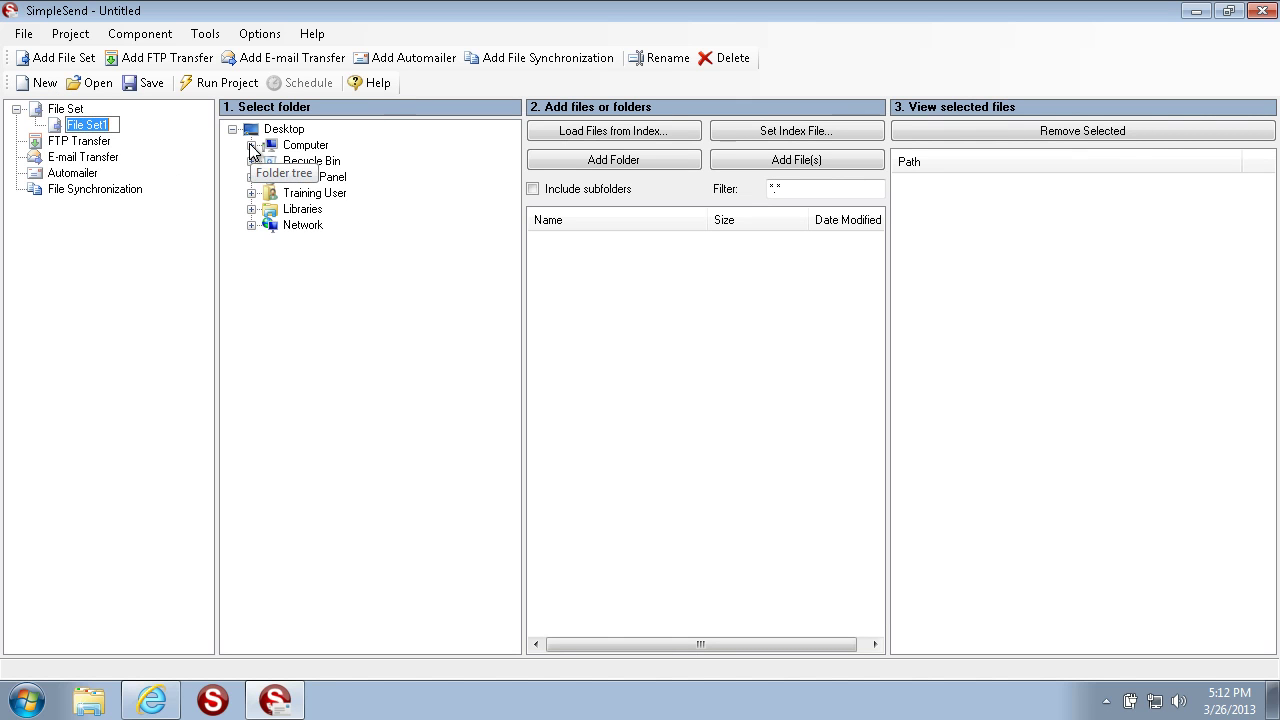
{"action": "left_click", "coordinate": [252, 148]}
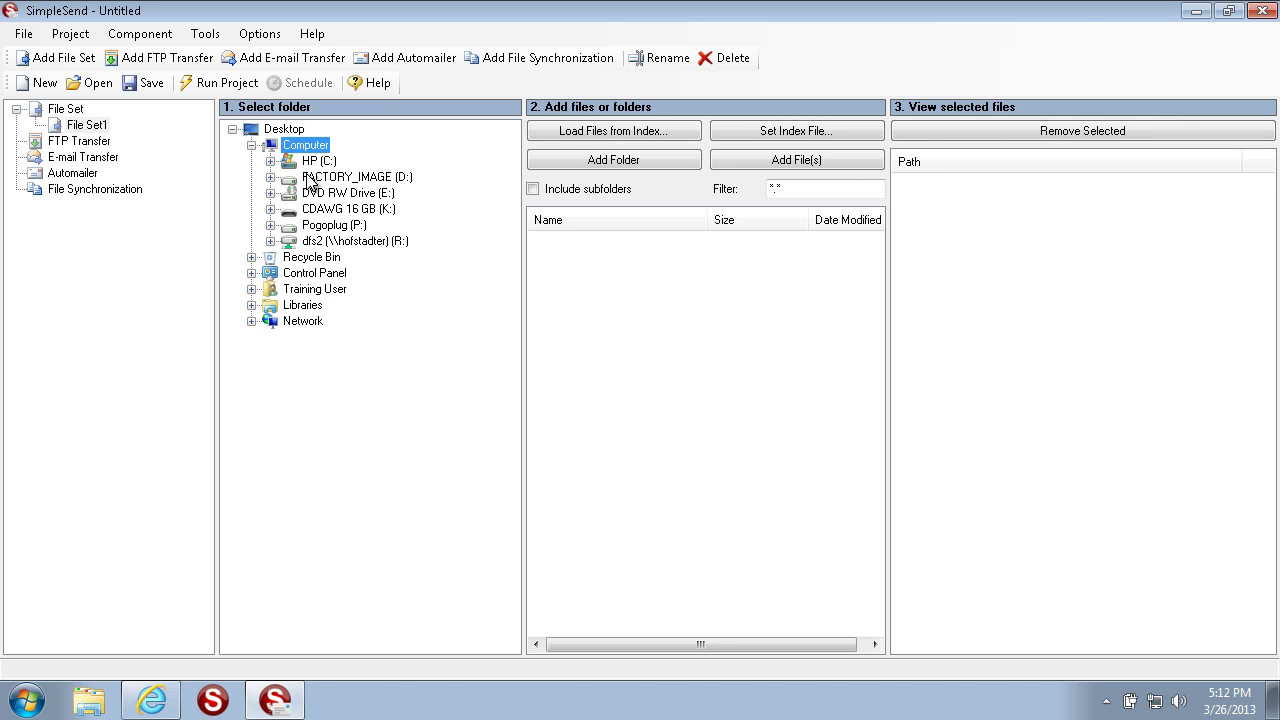
{"action": "left_click", "coordinate": [270, 161]}
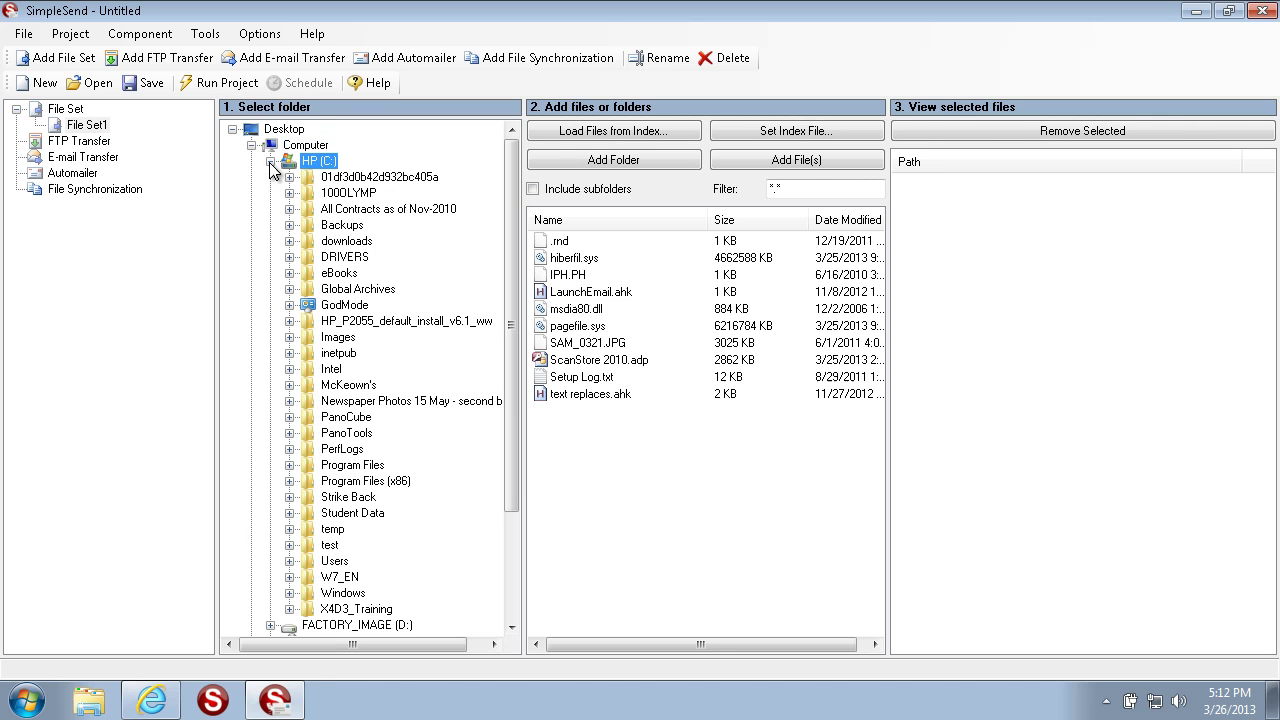
{"action": "left_click", "coordinate": [290, 337]}
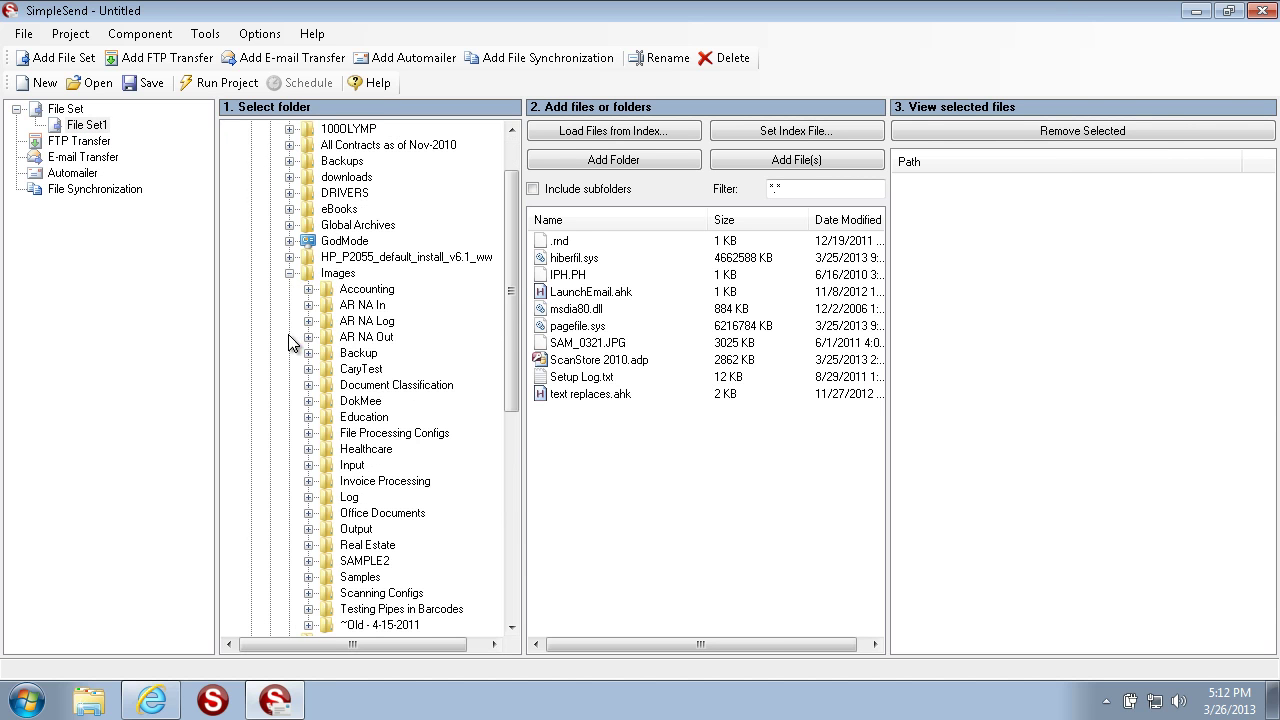
{"action": "left_click", "coordinate": [371, 290]}
{"action": "left_click", "coordinate": [386, 306]}
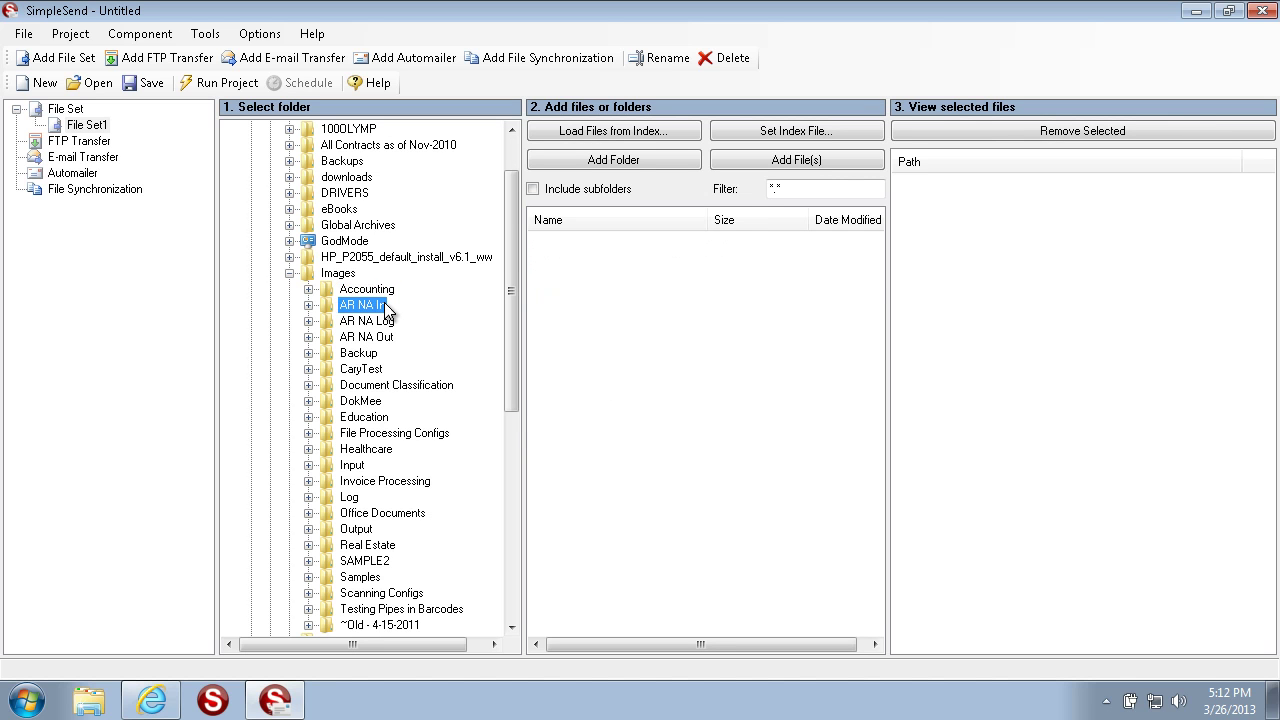
{"action": "left_click", "coordinate": [380, 355]}
{"action": "left_click", "coordinate": [373, 374]}
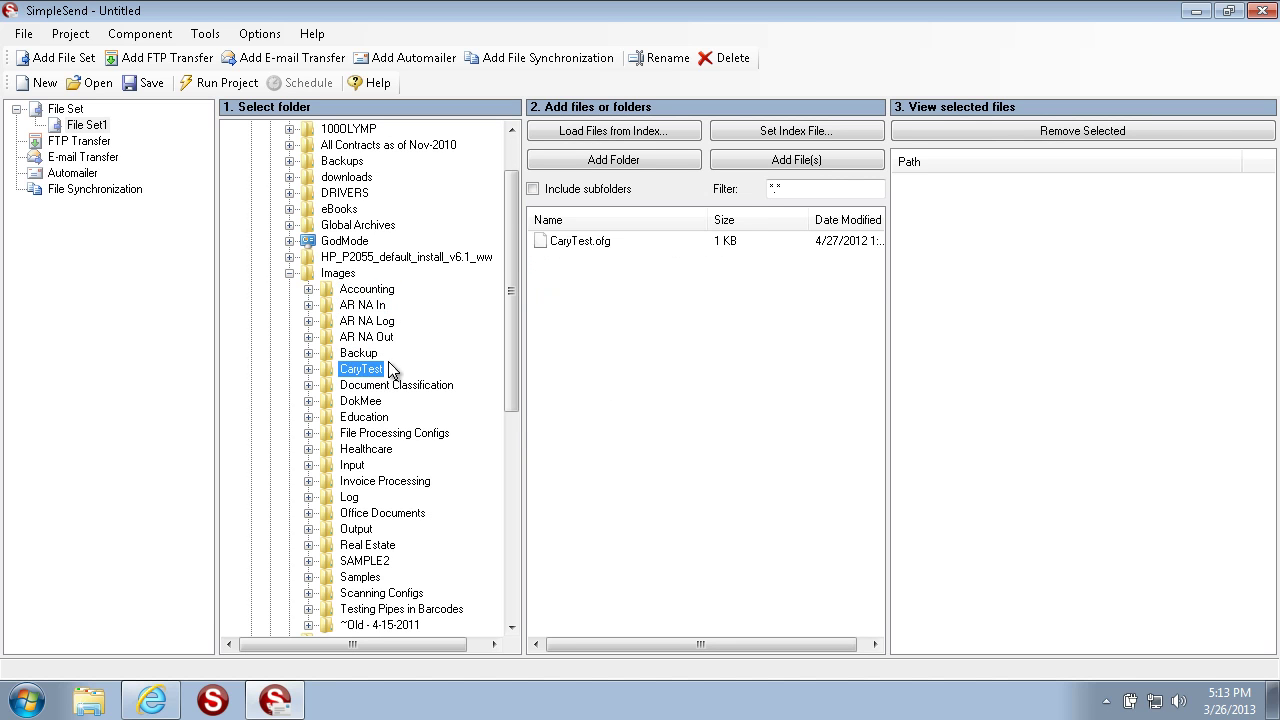
{"action": "left_click", "coordinate": [362, 404]}
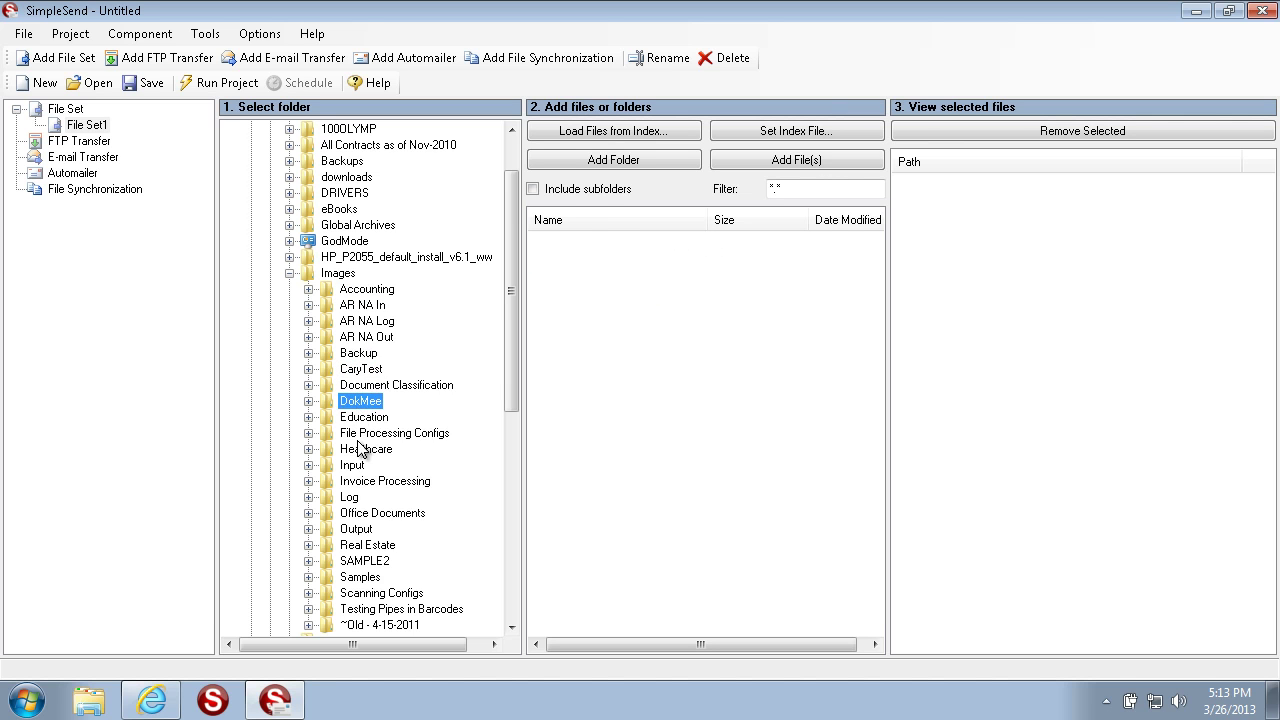
{"action": "left_click", "coordinate": [360, 436]}
Step: Add the whole C:\Images\Healthcare folder, eight files, to File Set1
{"action": "left_click", "coordinate": [366, 451]}
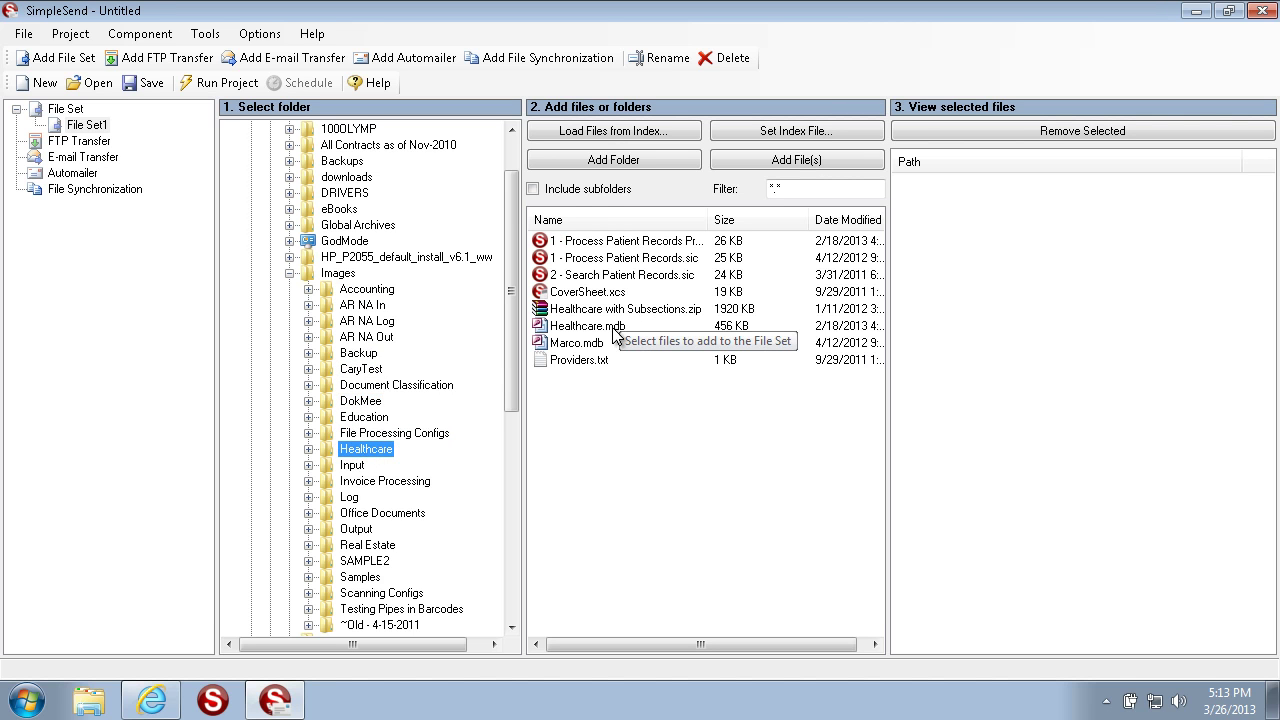
{"action": "left_click", "coordinate": [653, 160]}
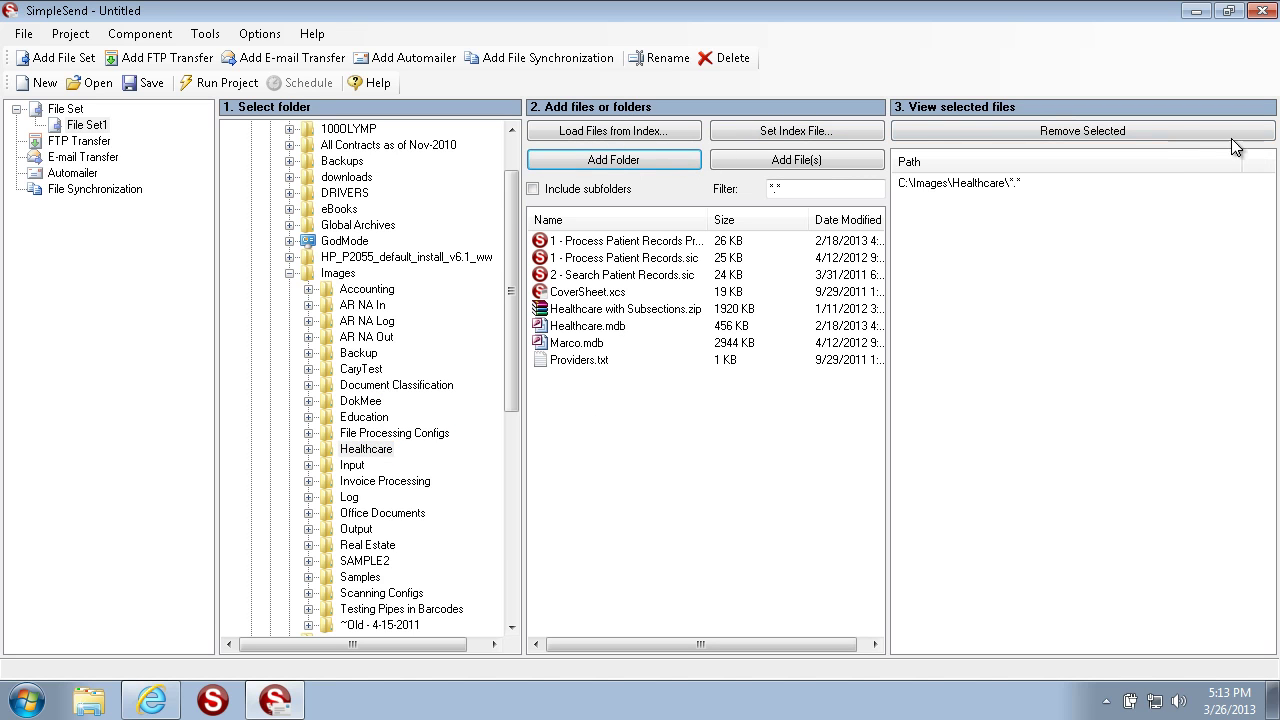
{"action": "left_click", "coordinate": [80, 126]}
Step: Rename File Set1, holding C:\Images\Healthcare\*.*, to 'Files to Send'
{"action": "right_click", "coordinate": [106, 125]}
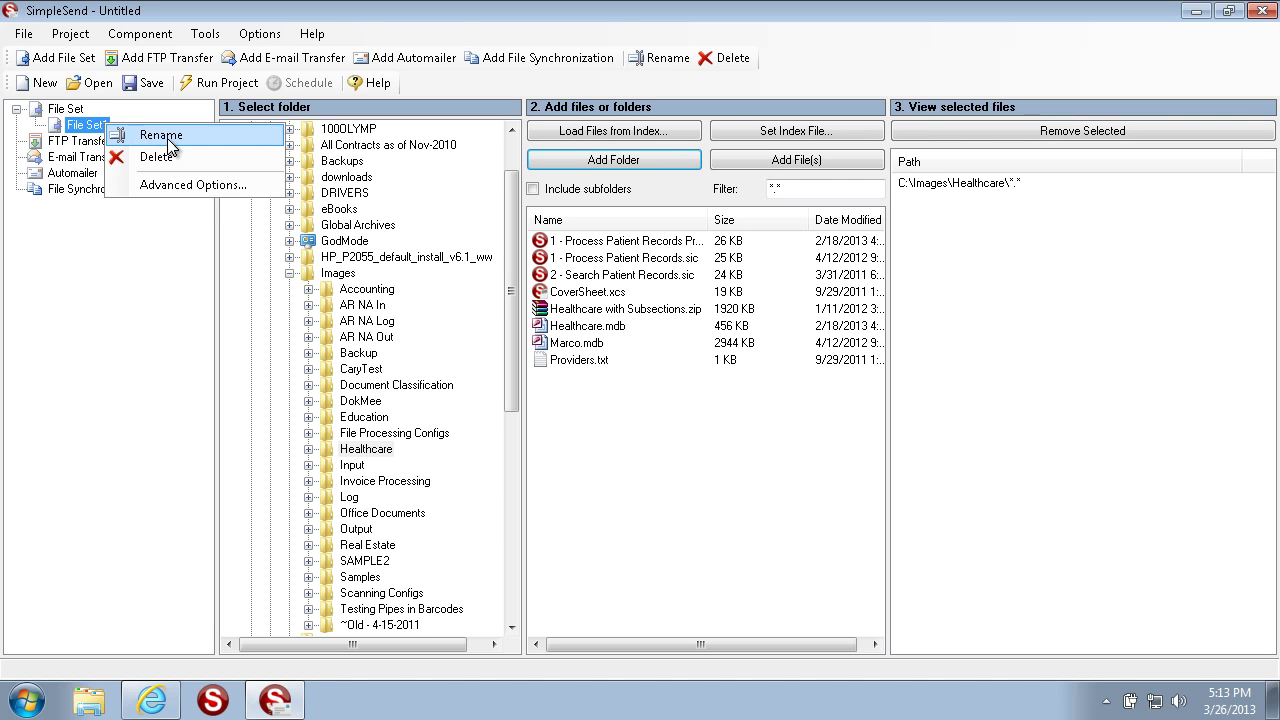
{"action": "left_click", "coordinate": [167, 138]}
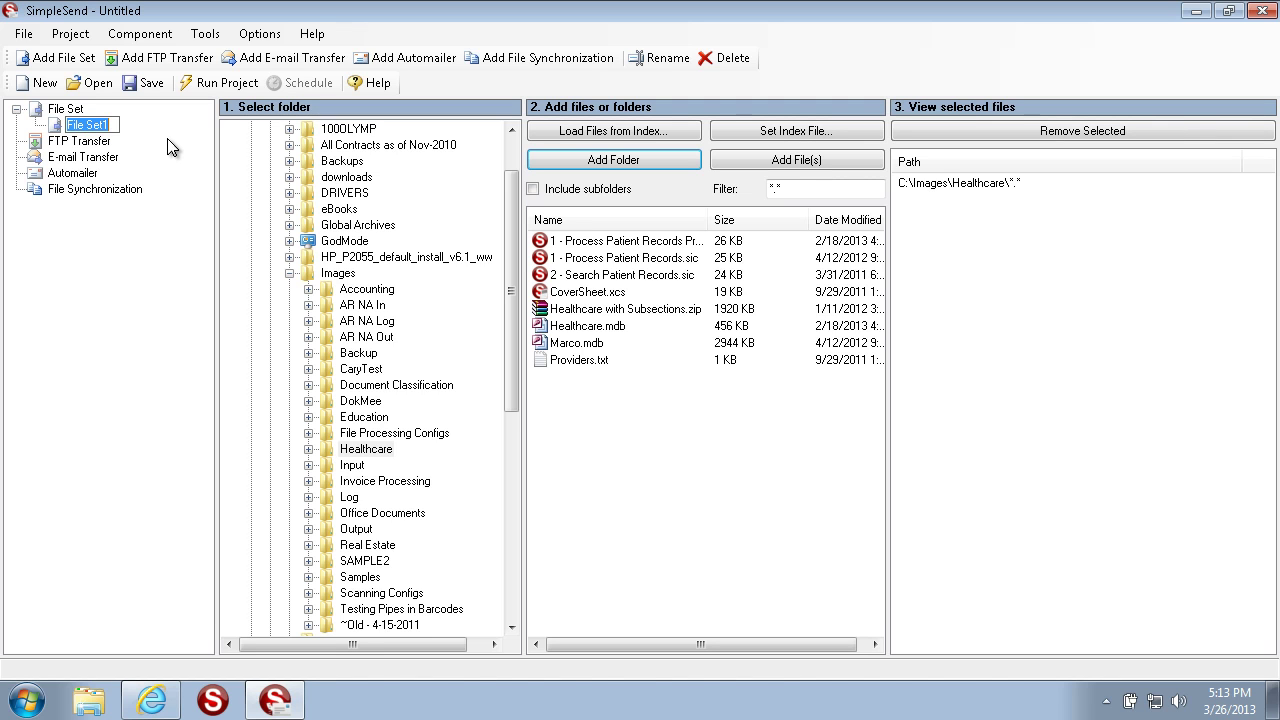
{"action": "type", "text": "Files to d"}
{"action": "key", "text": "BackSpace"}
{"action": "type", "text": "Send"}
{"action": "left_click", "coordinate": [68, 109]}
{"action": "left_click", "coordinate": [97, 126]}
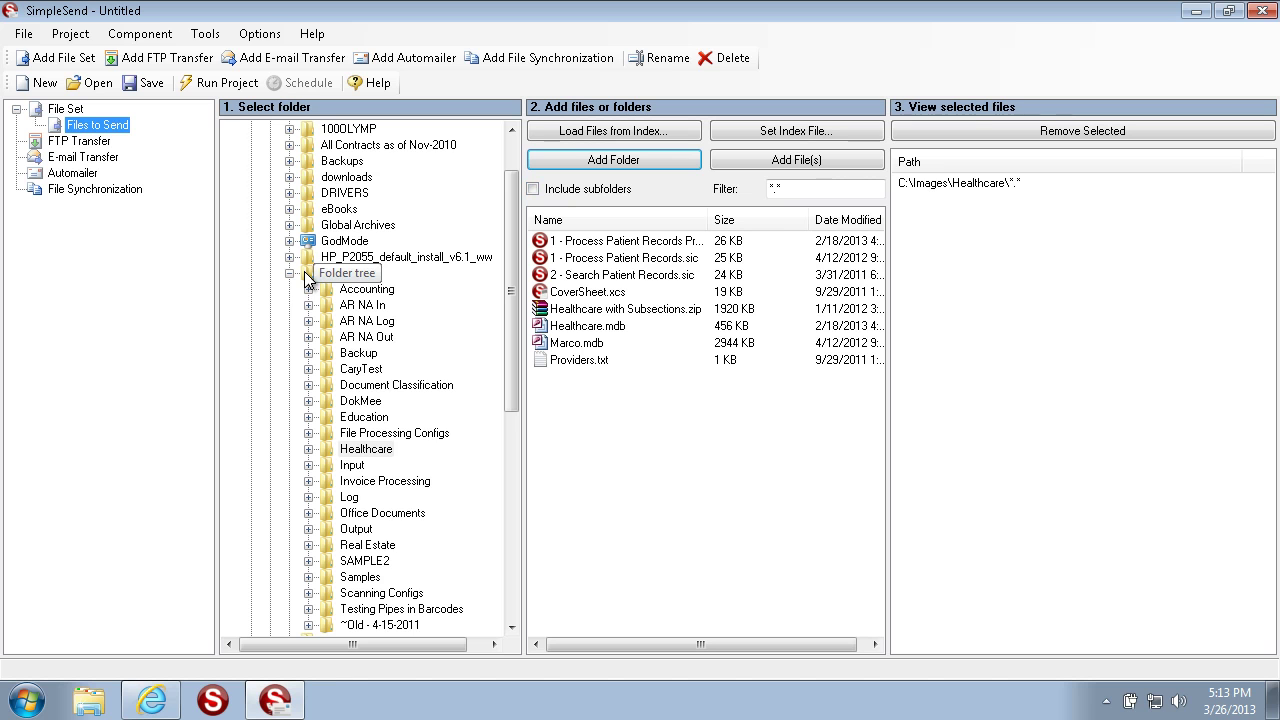
{"action": "left_click", "coordinate": [352, 466]}
{"action": "left_click", "coordinate": [350, 497]}
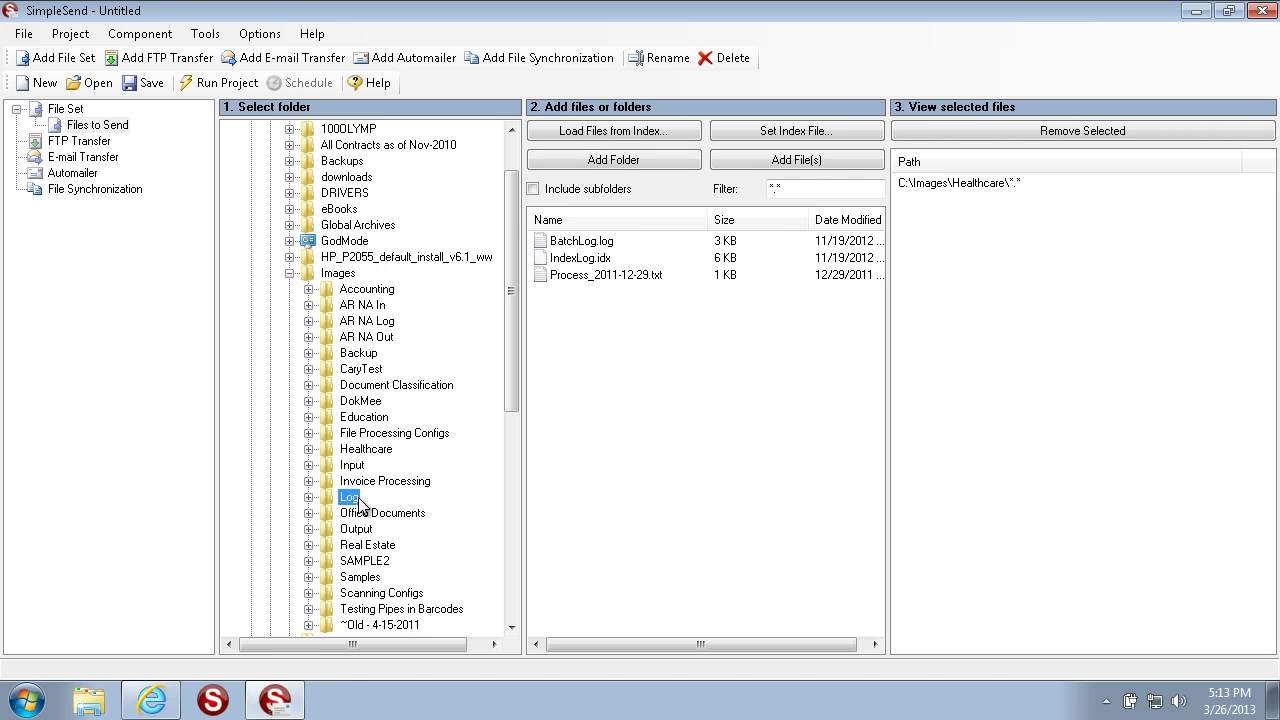
{"action": "left_click", "coordinate": [358, 372]}
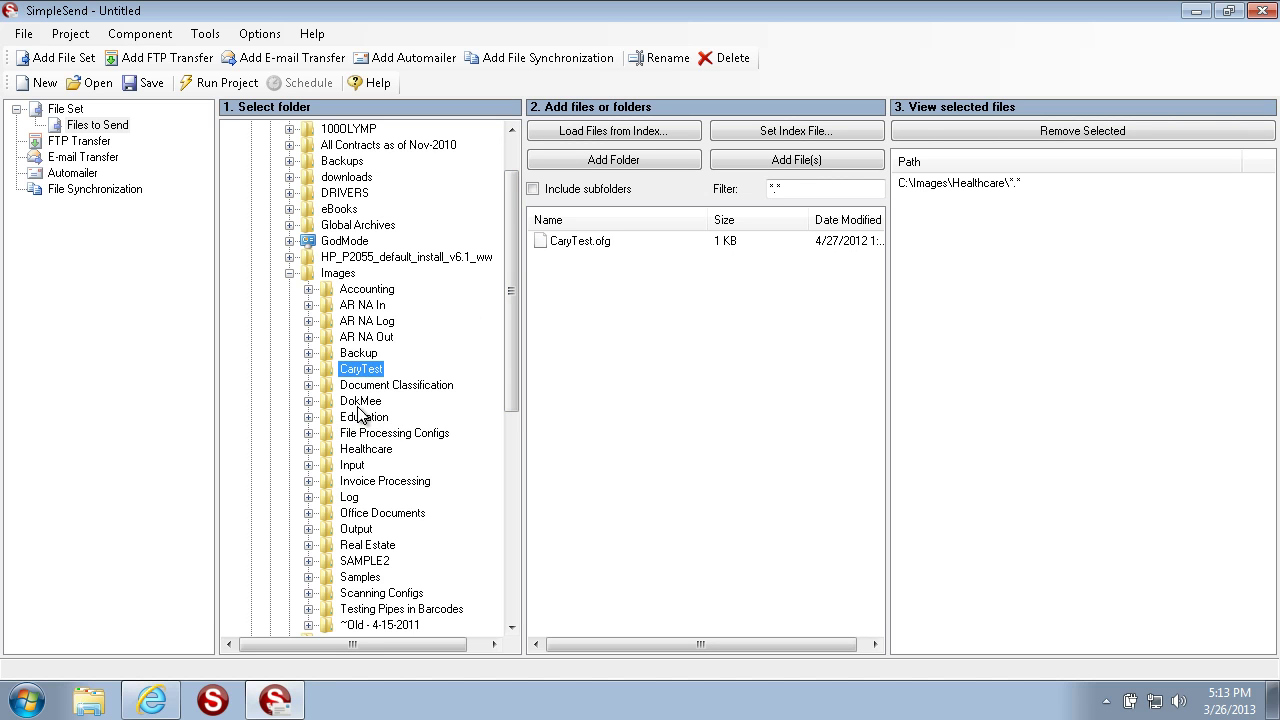
{"action": "left_click", "coordinate": [360, 448]}
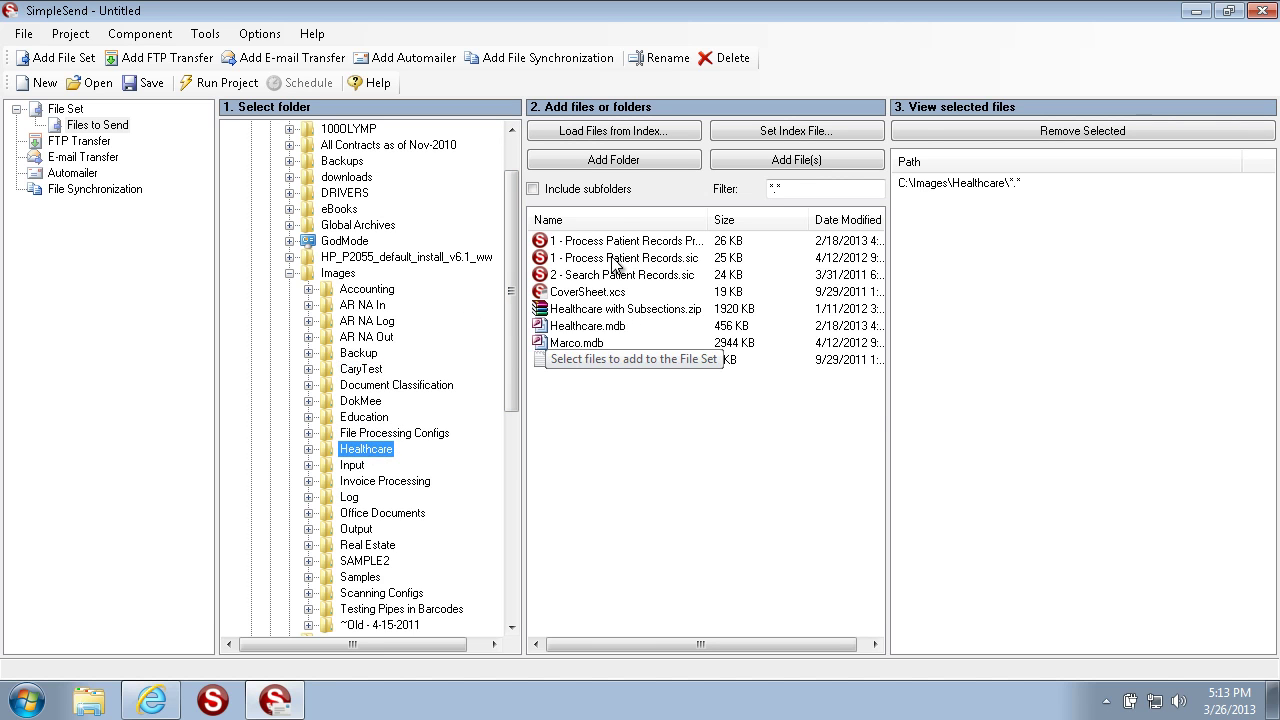
{"action": "left_click_drag", "start_coordinate": [640, 406], "coordinate": [590, 313]}
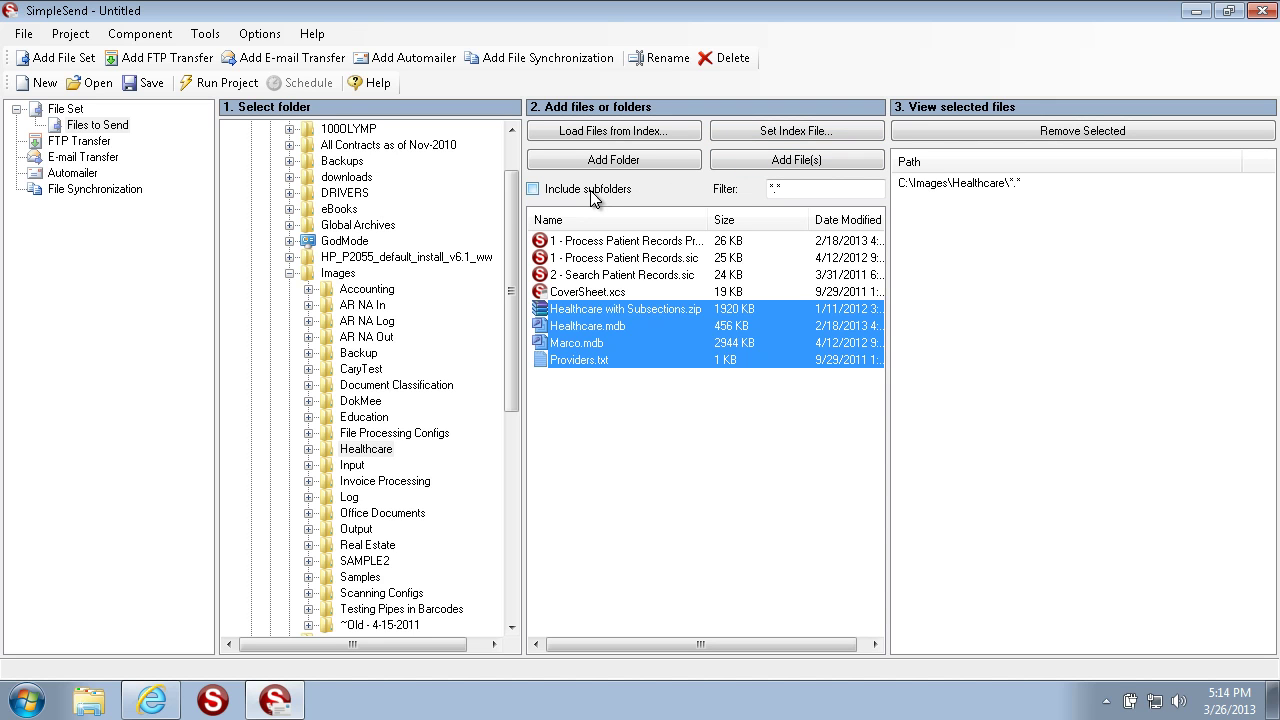
{"action": "left_click", "coordinate": [790, 192]}
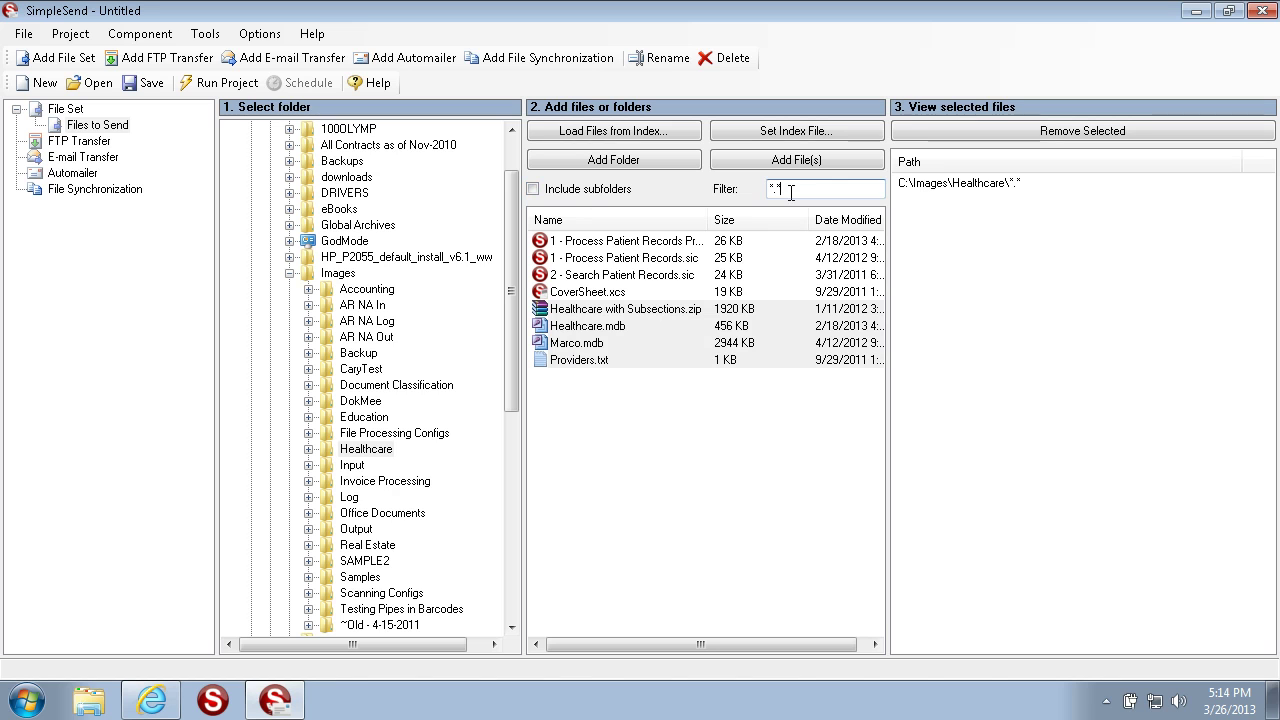
{"action": "left_click_drag", "start_coordinate": [790, 192], "coordinate": [679, 190]}
{"action": "left_click", "coordinate": [805, 193]}
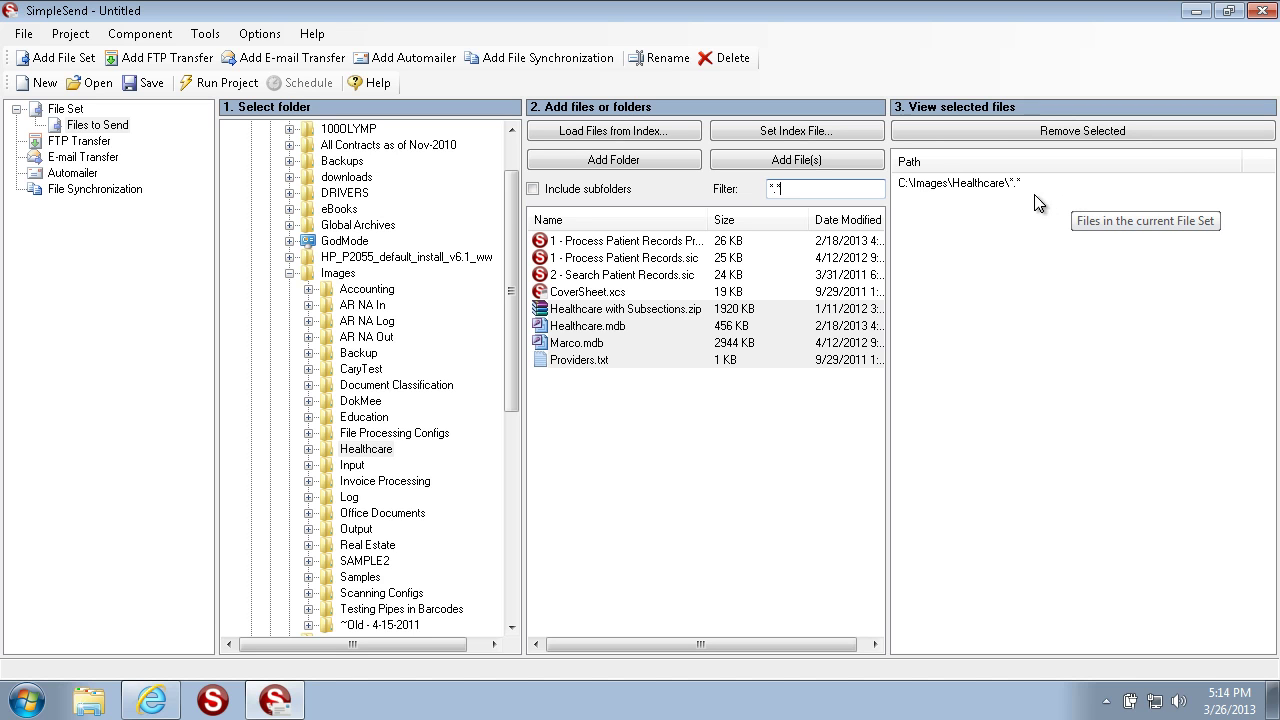
Step: Add the C:\Images\Backup folder to the Files to Send file set
{"action": "left_click", "coordinate": [1003, 189]}
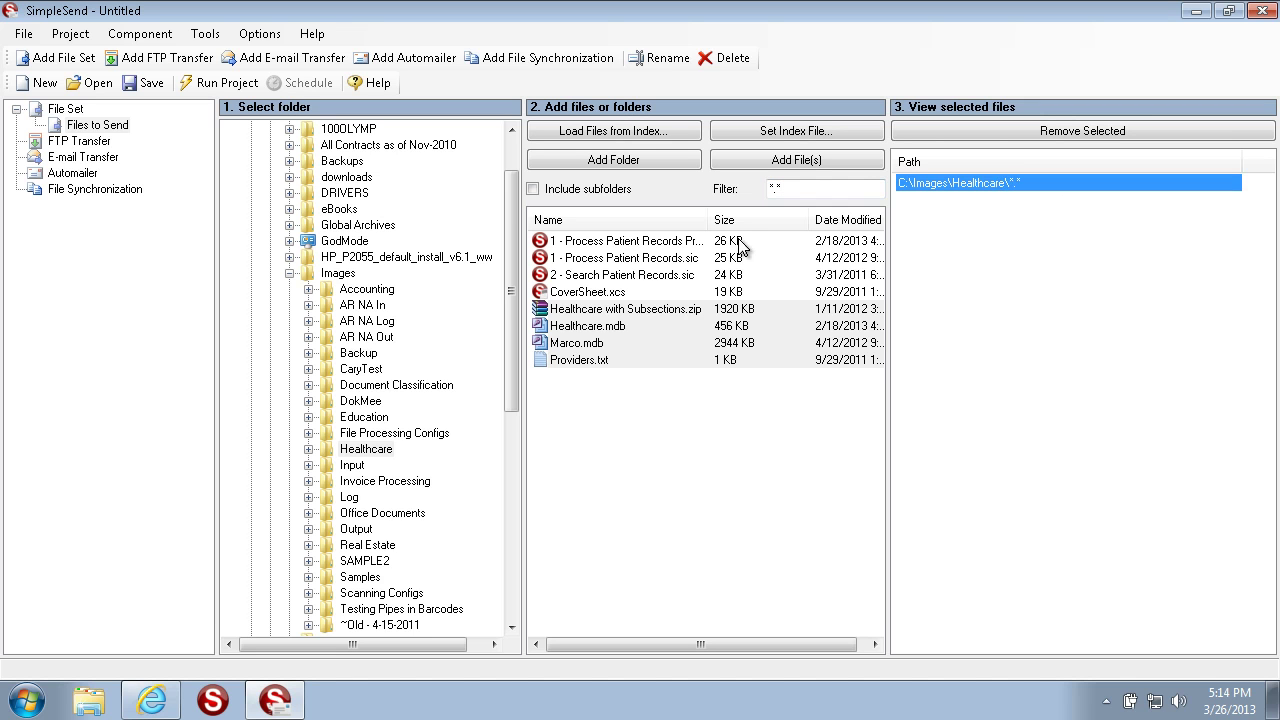
{"action": "left_click", "coordinate": [358, 339]}
{"action": "left_click", "coordinate": [358, 353]}
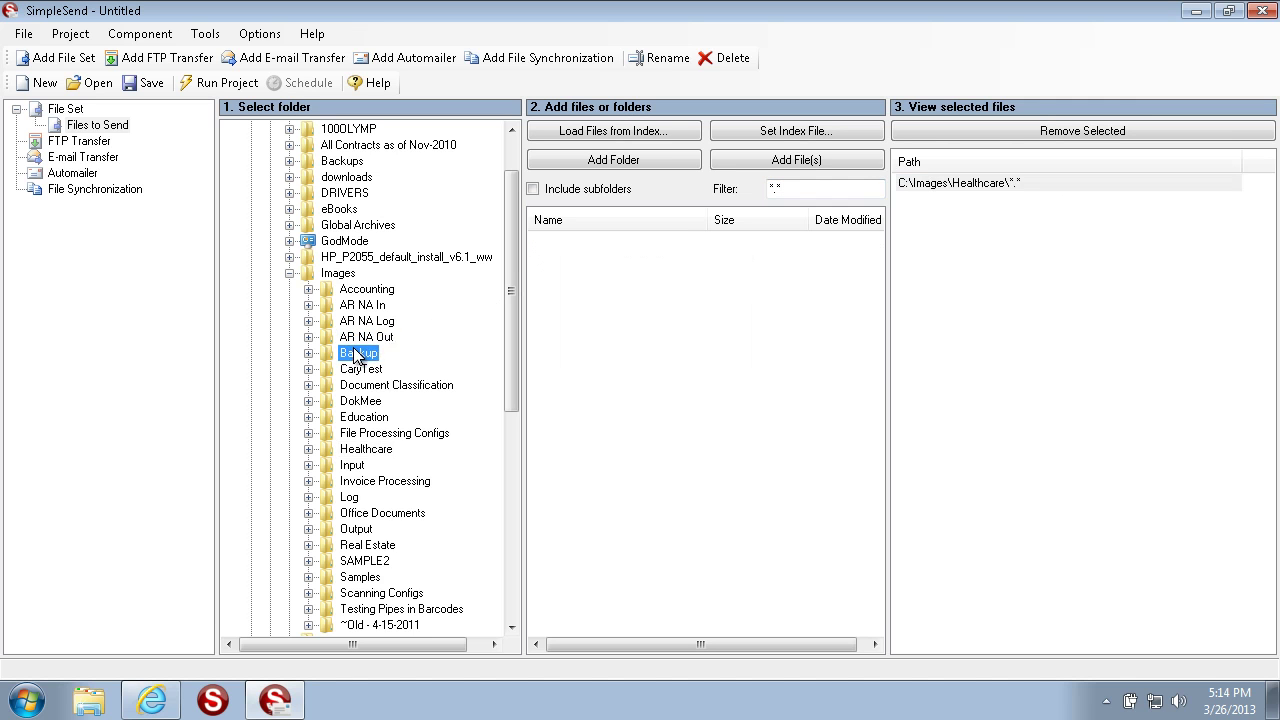
{"action": "left_click", "coordinate": [626, 161]}
Step: Add the DokMee folder, then remove C:\Images\DokMee\*.* from the file set again
{"action": "left_click", "coordinate": [350, 401]}
{"action": "left_click", "coordinate": [582, 164]}
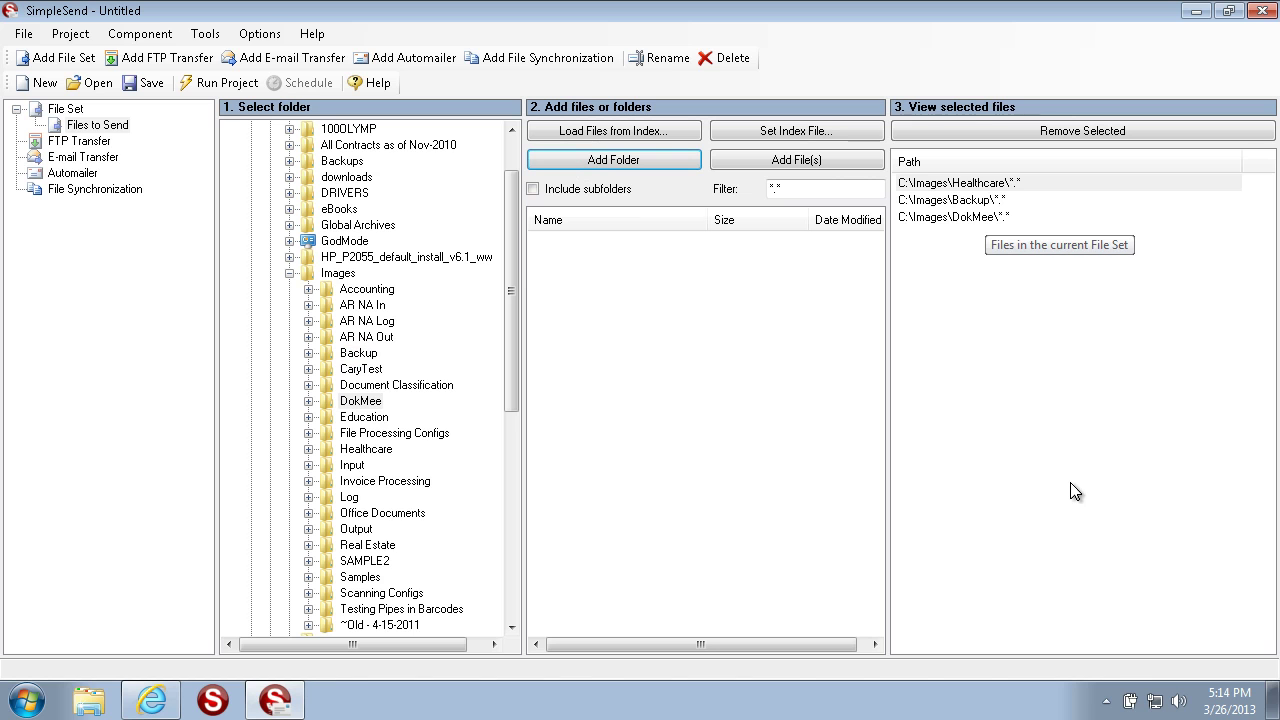
{"action": "left_click", "coordinate": [986, 220]}
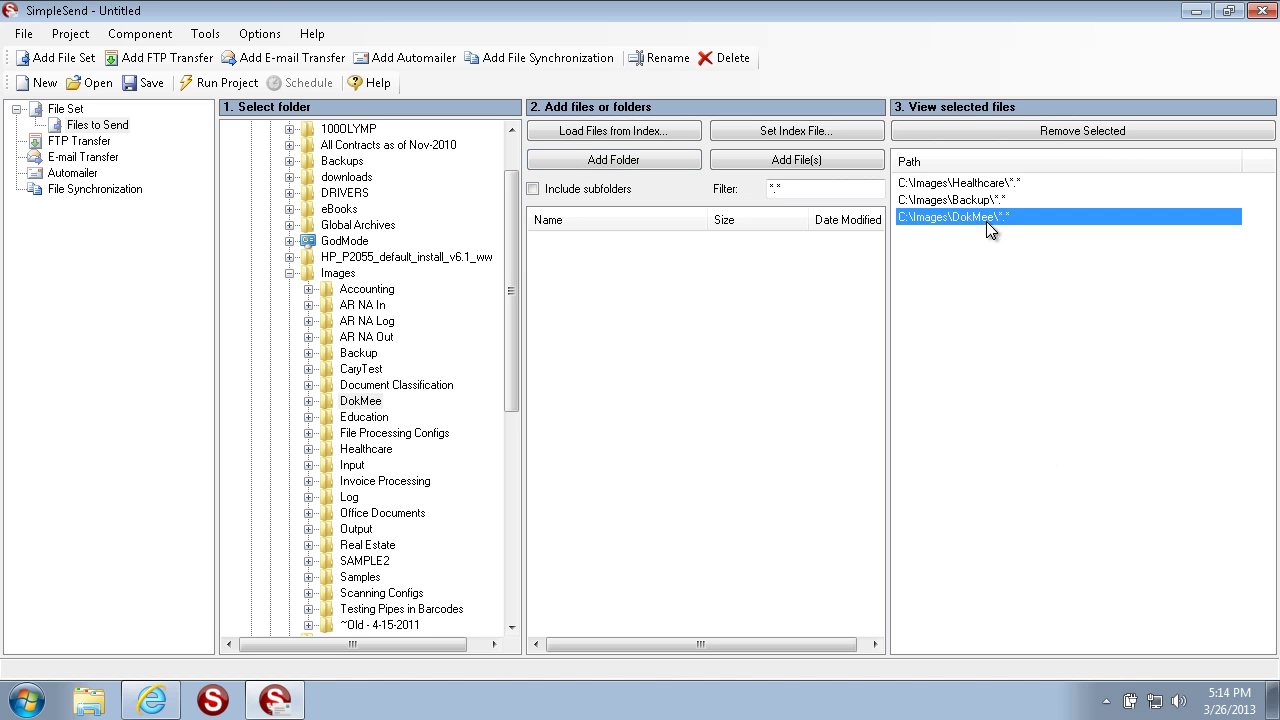
{"action": "left_click", "coordinate": [1064, 132]}
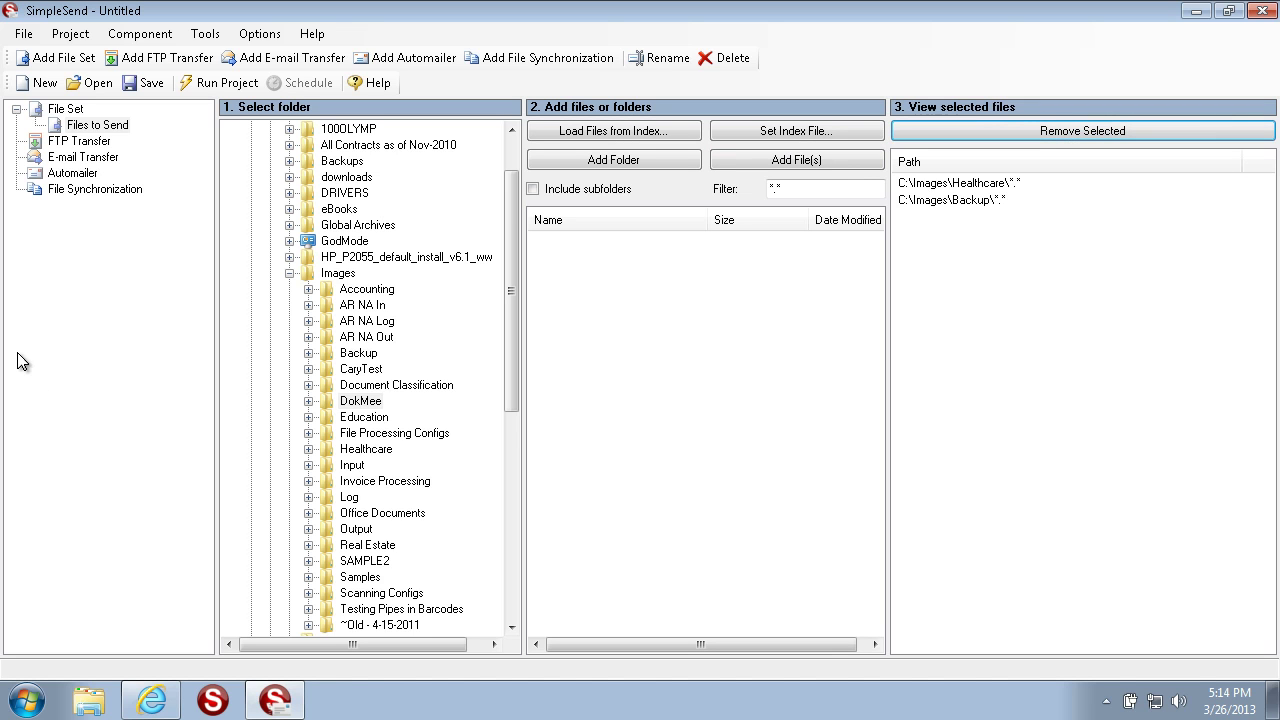
{"action": "left_click", "coordinate": [86, 143]}
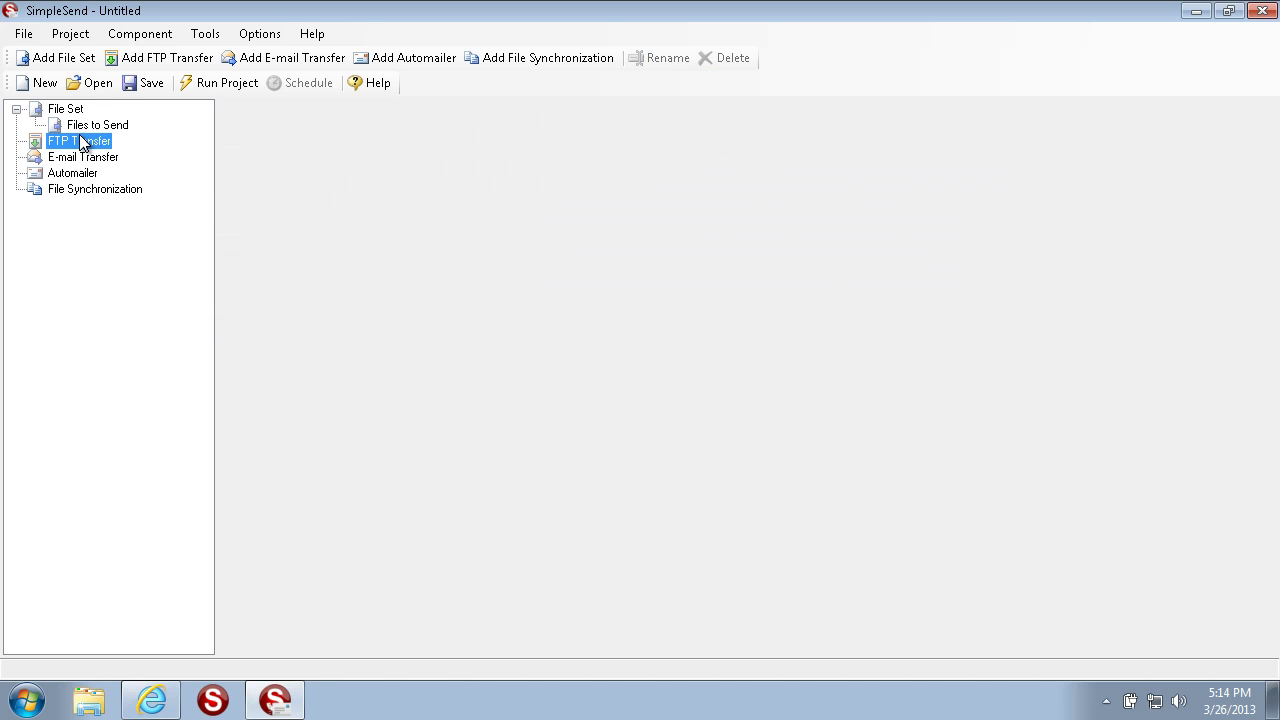
Step: Create FTP Transfer1 for download1.scanstore.com on port 21 with the login user name and password
{"action": "right_click", "coordinate": [82, 142]}
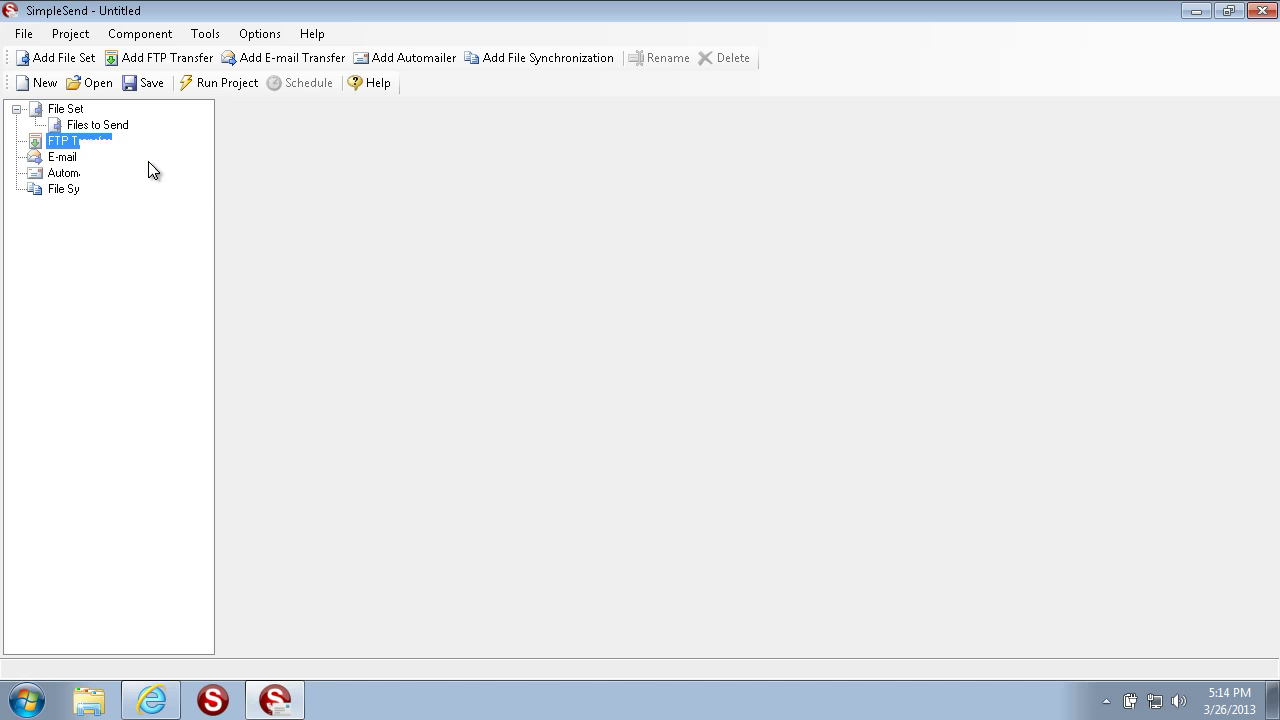
{"action": "left_click", "coordinate": [148, 161]}
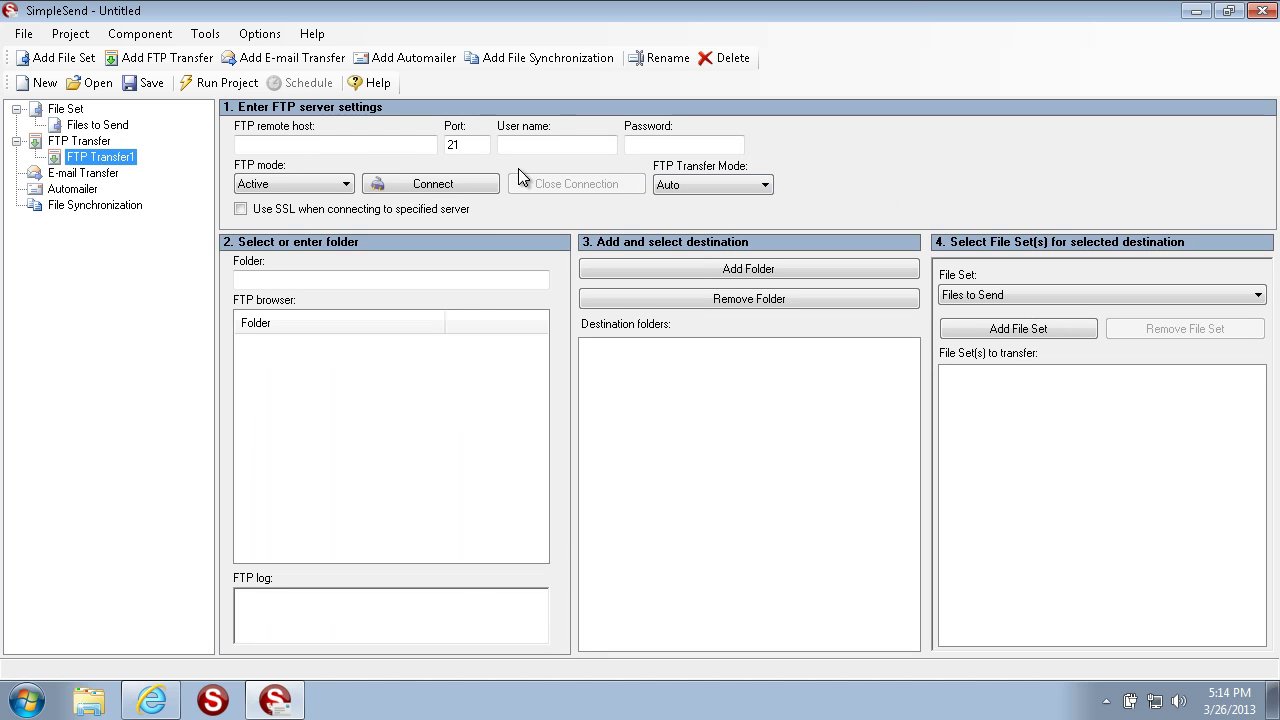
{"action": "left_click", "coordinate": [297, 145]}
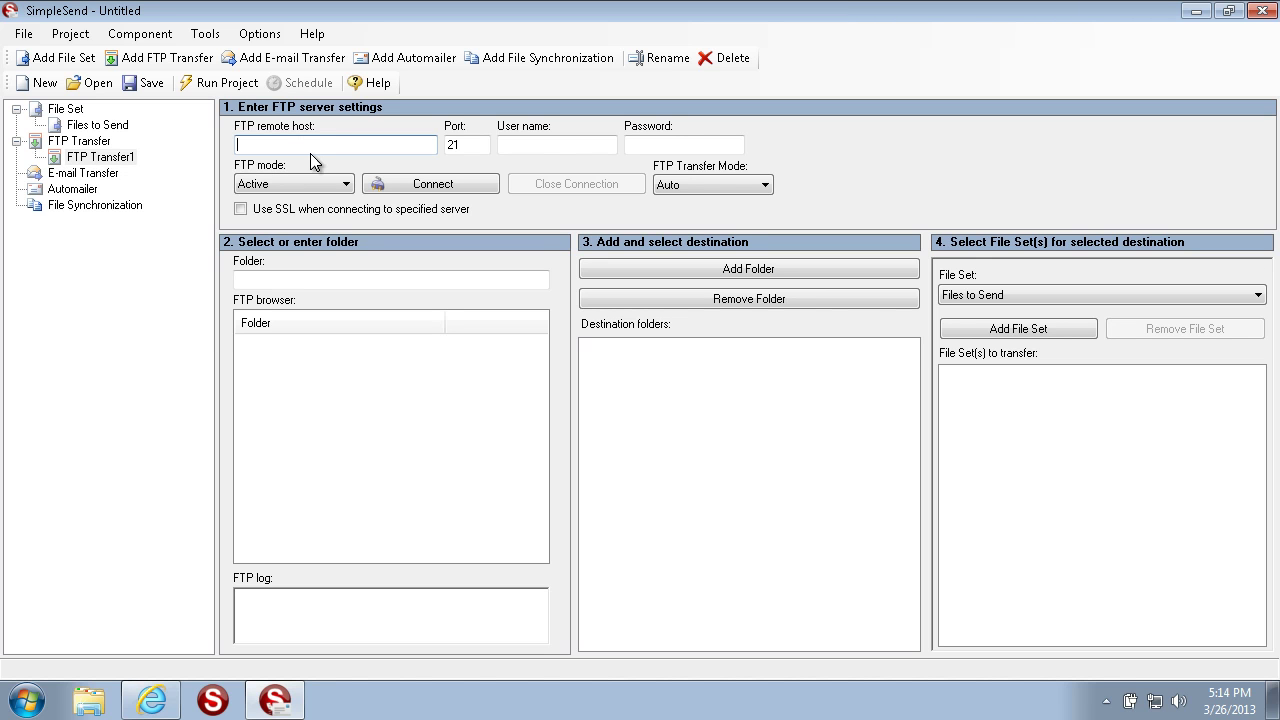
{"action": "type", "text": "download1.scanstore.com"}
{"action": "key", "text": "Tab"}
{"action": "key", "text": "Tab"}
{"action": "type", "text": "administrator"}
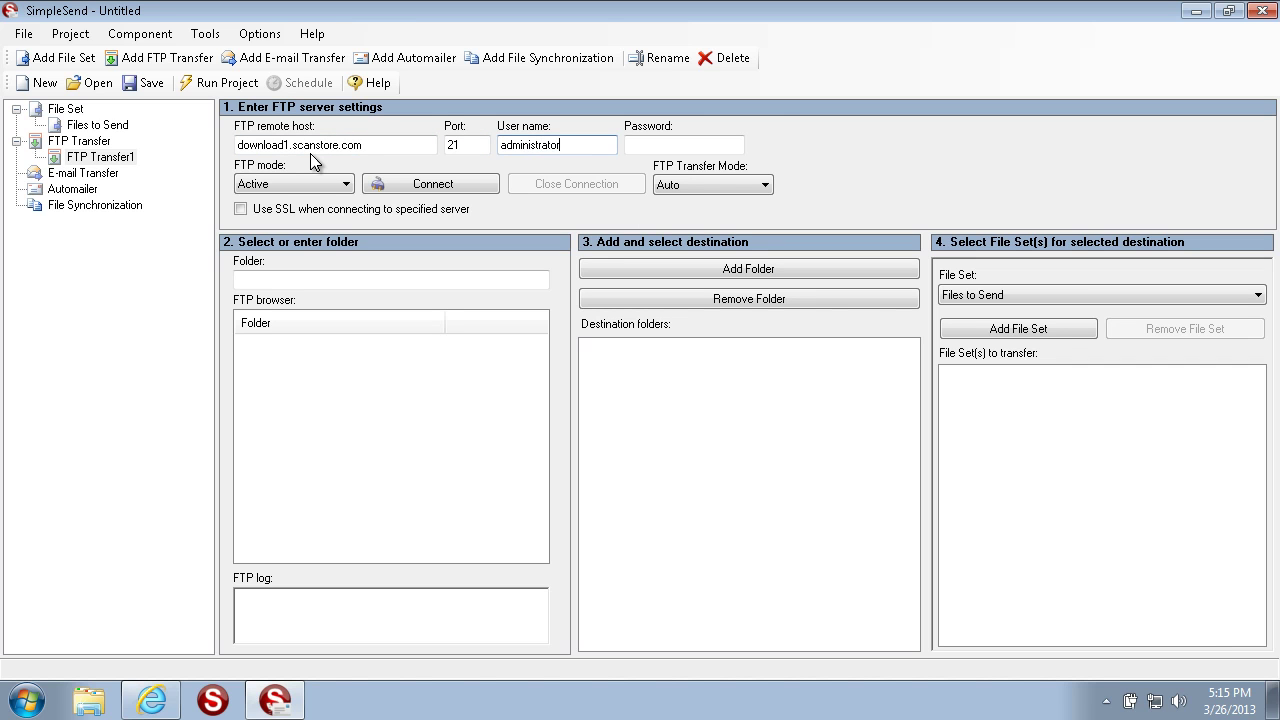
{"action": "left_click", "coordinate": [673, 143]}
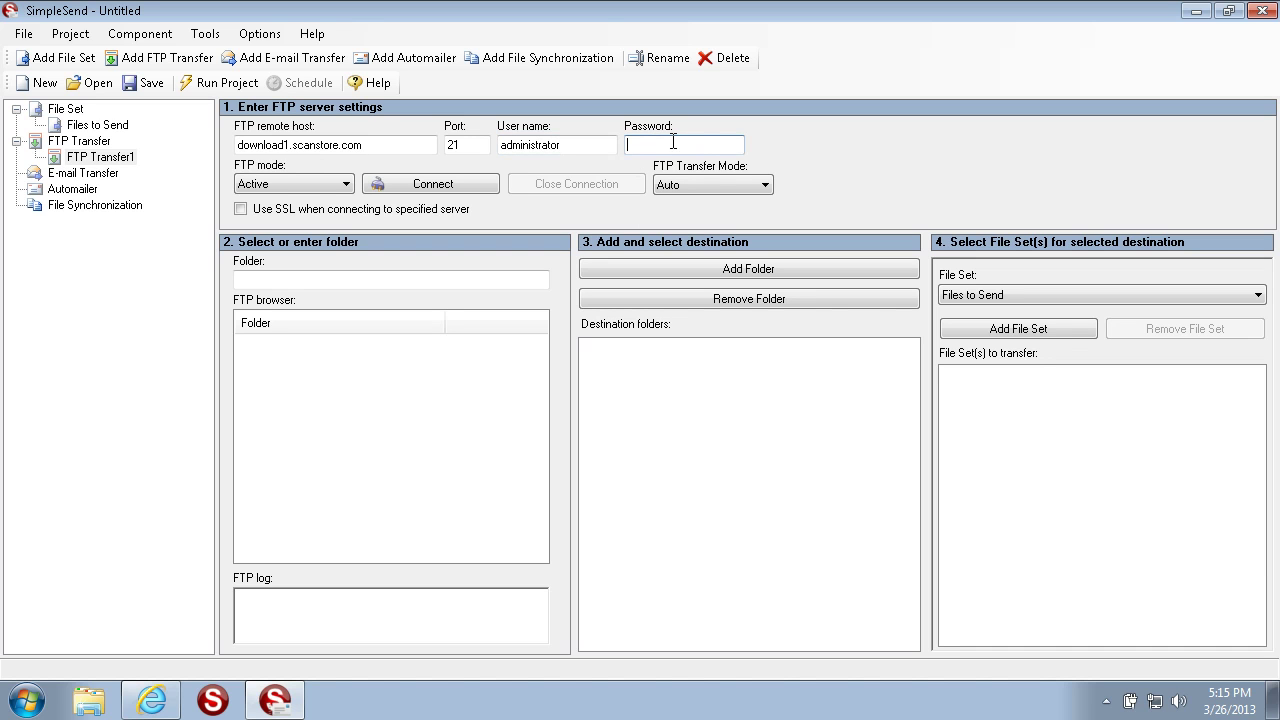
{"action": "type", "text": "********"}
Step: Connect to the FTP server, allowing SimpleSend through the firewall on private and public networks
{"action": "left_click", "coordinate": [440, 184]}
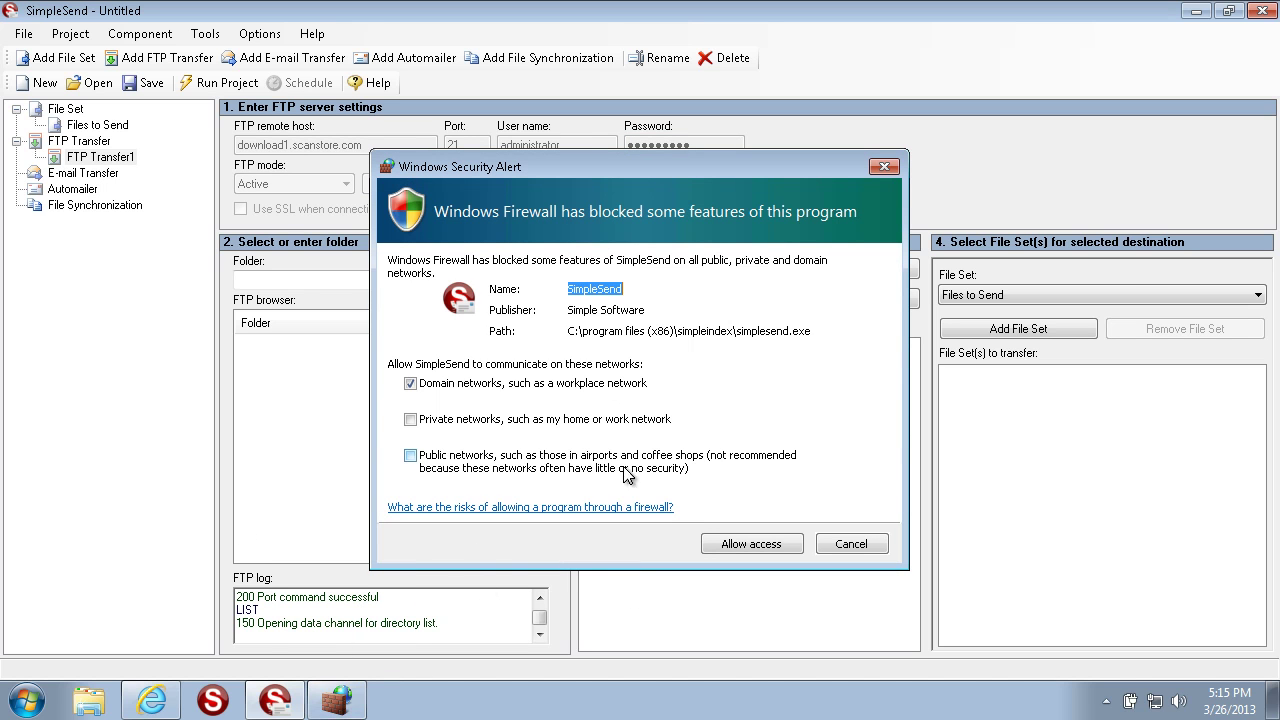
{"action": "left_click", "coordinate": [418, 420]}
{"action": "left_click", "coordinate": [410, 456]}
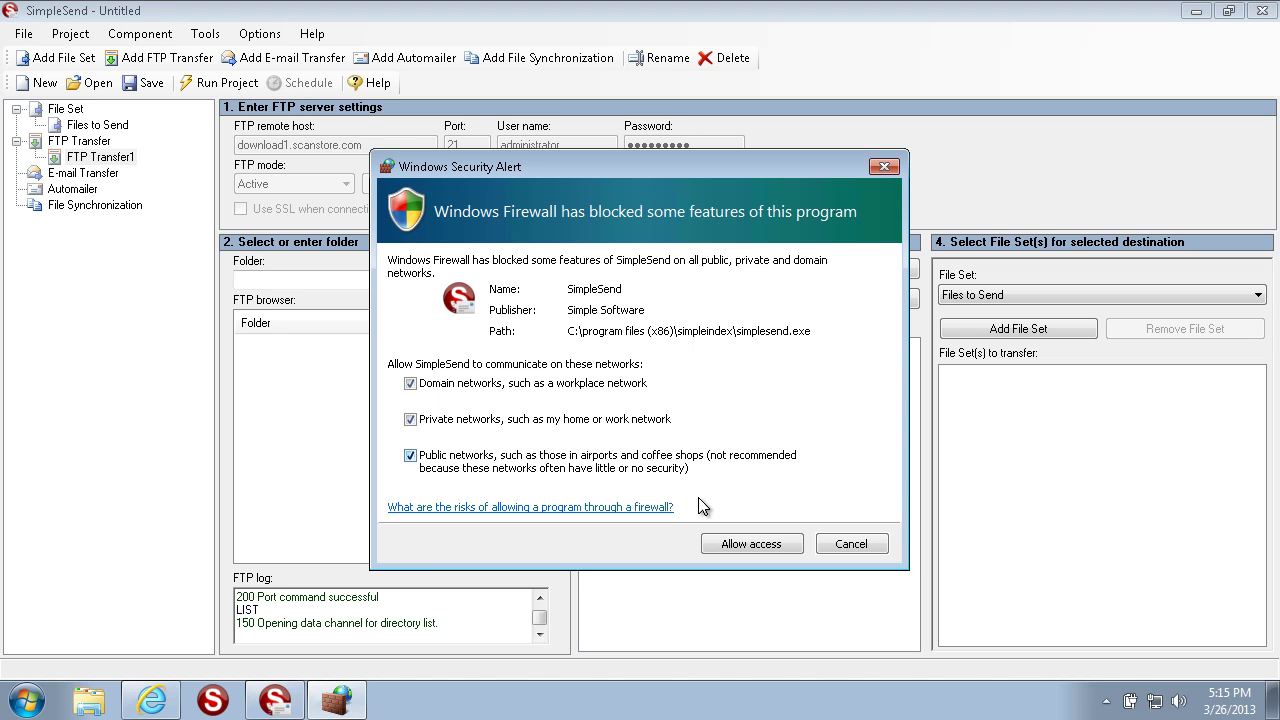
{"action": "left_click", "coordinate": [716, 552]}
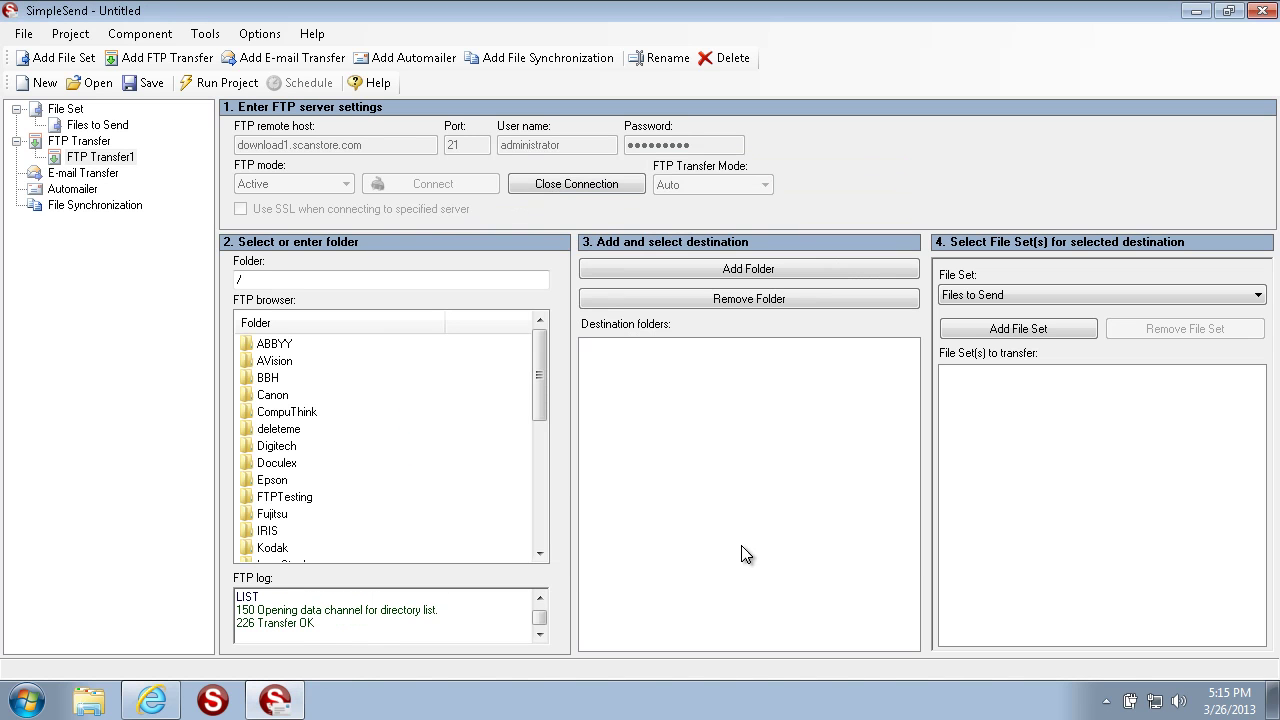
{"action": "left_click_drag", "start_coordinate": [545, 370], "coordinate": [547, 340]}
Step: Add /Digitech as the FTP destination folder and remove the stray root '/' destination
{"action": "left_click", "coordinate": [296, 286]}
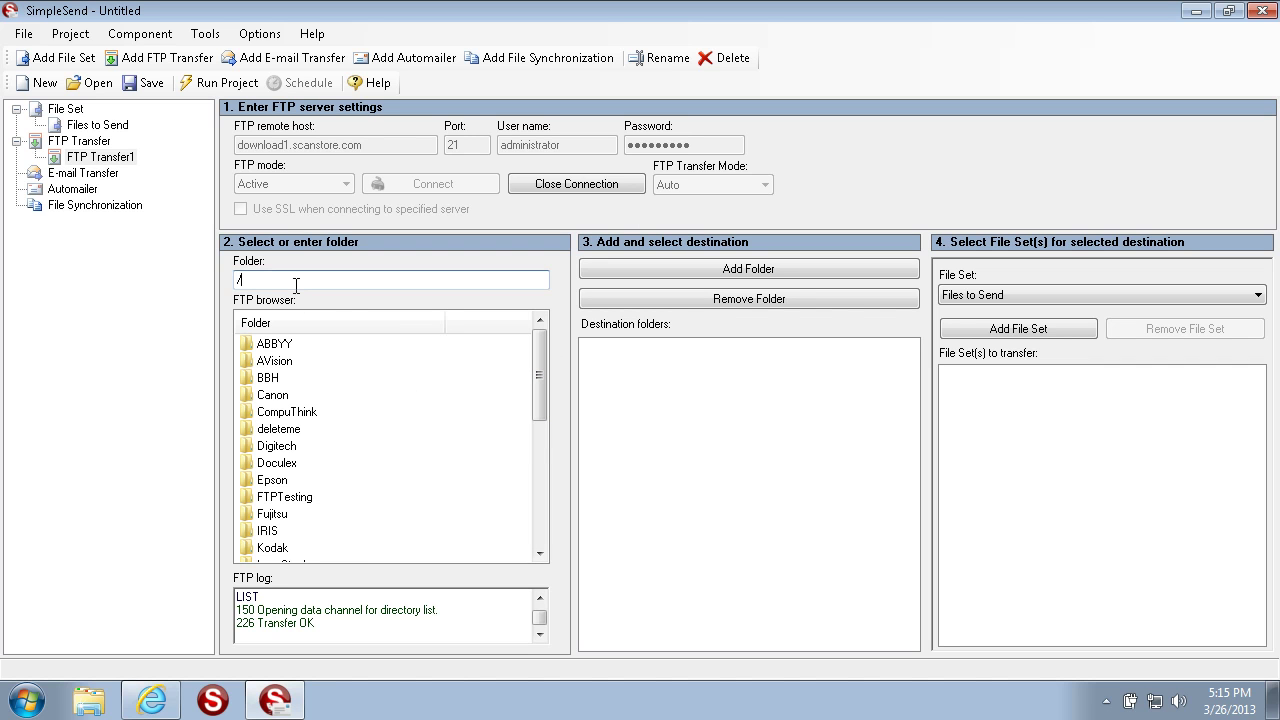
{"action": "left_click", "coordinate": [264, 446]}
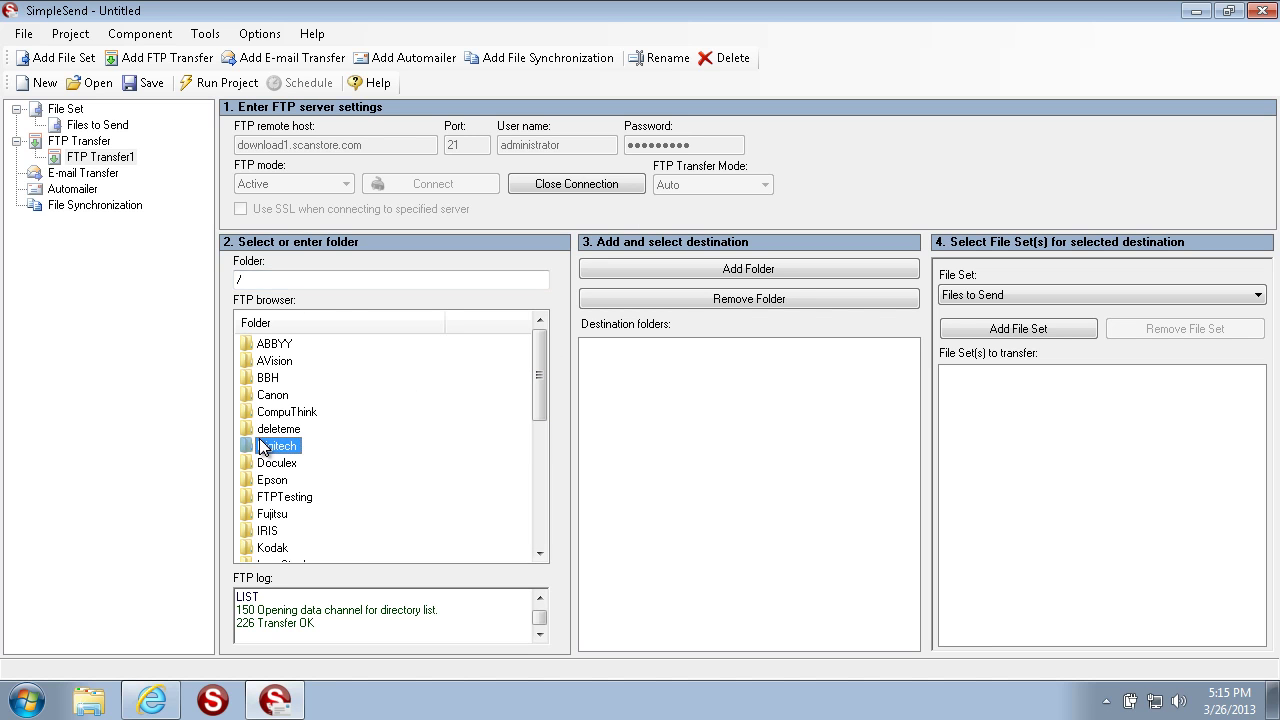
{"action": "left_click", "coordinate": [742, 267]}
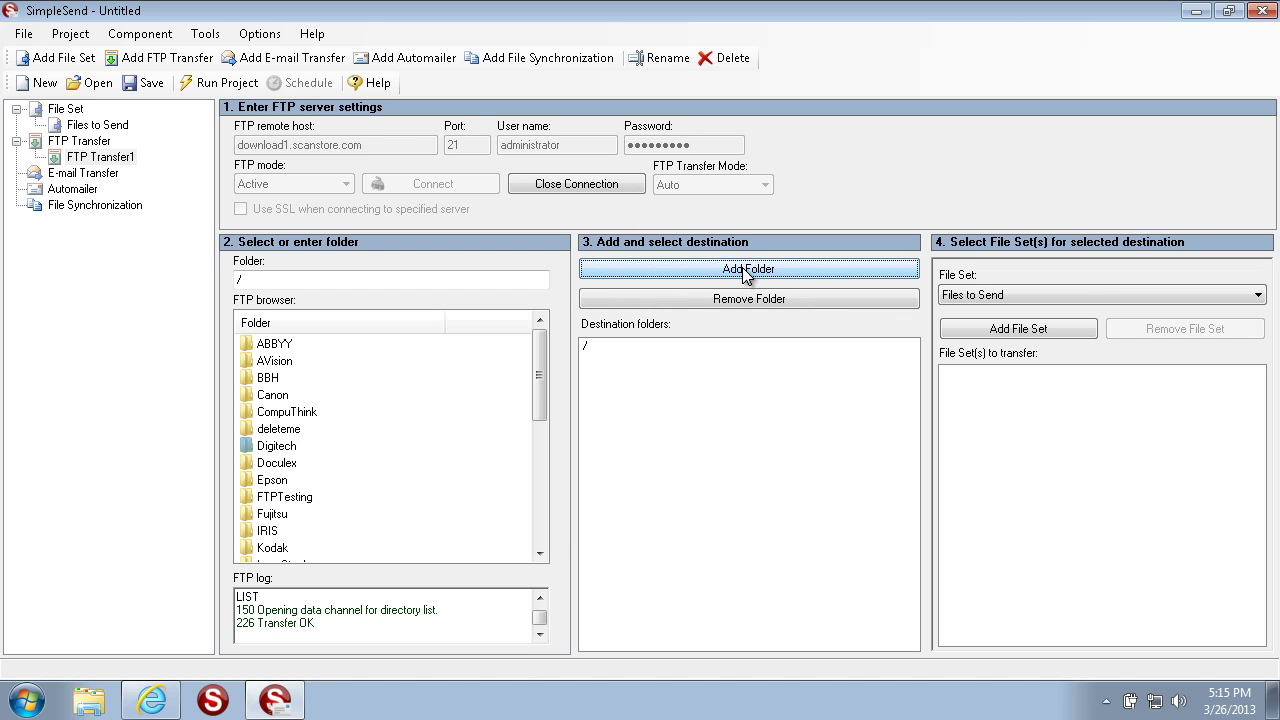
{"action": "double_click", "coordinate": [274, 444]}
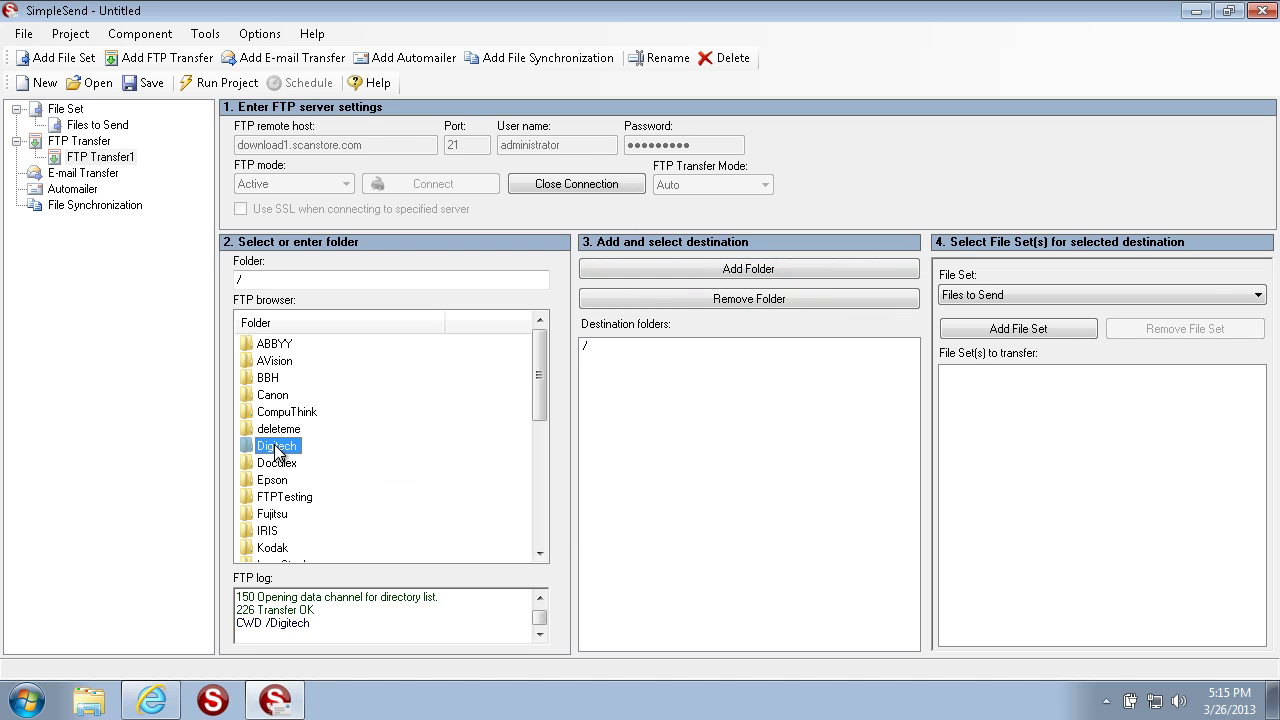
{"action": "left_click", "coordinate": [711, 270]}
{"action": "left_click", "coordinate": [586, 346]}
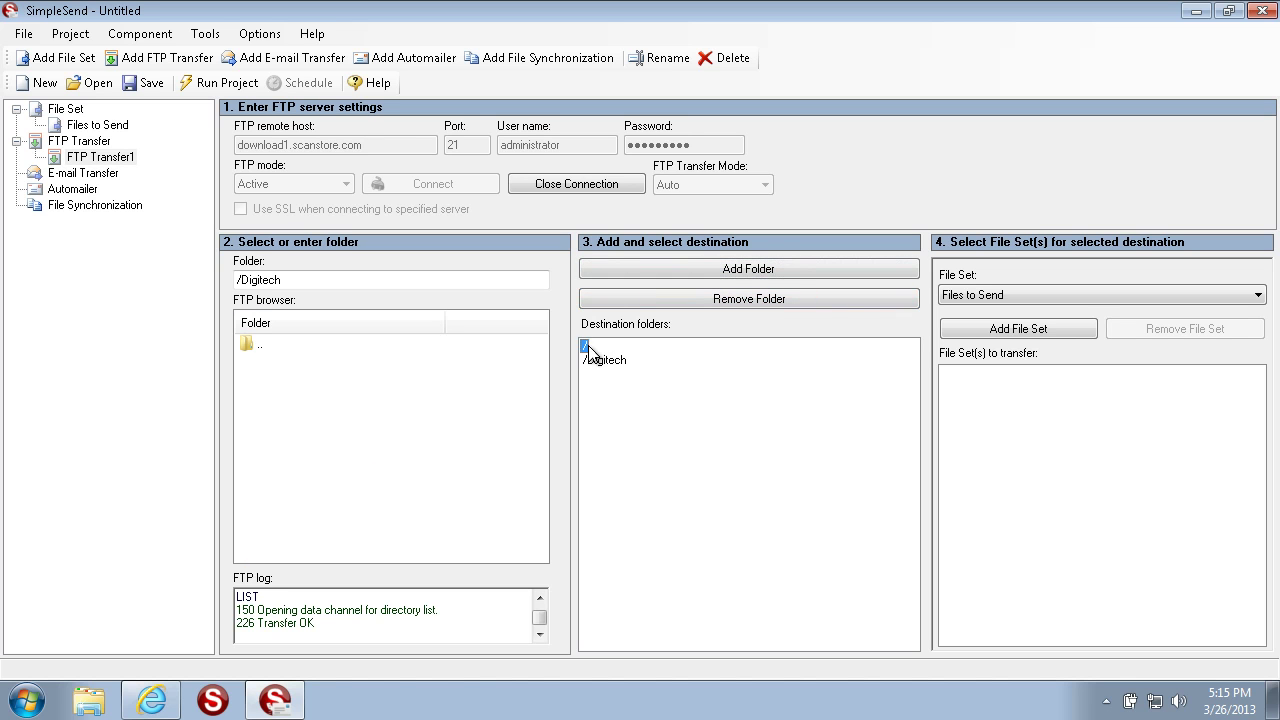
{"action": "left_click", "coordinate": [678, 297]}
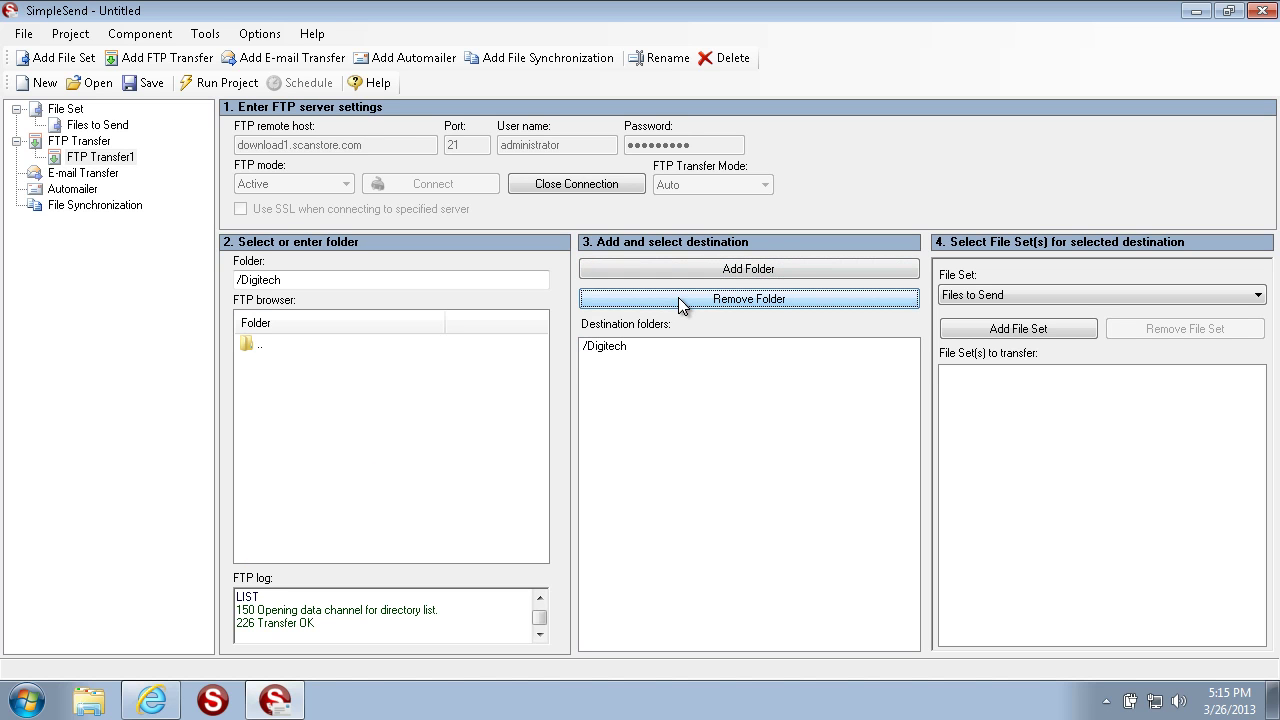
Step: Select the /Digitech destination and pick Files to Send from the file set list
{"action": "left_click", "coordinate": [700, 351]}
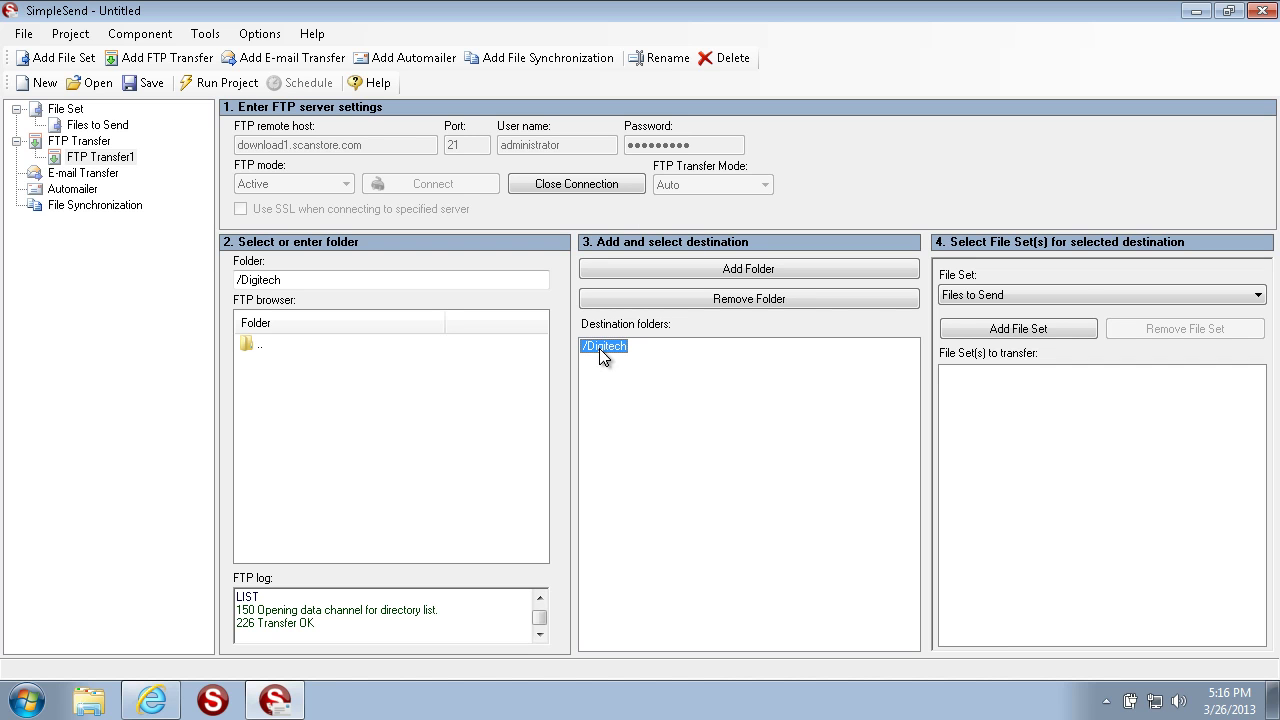
{"action": "left_click", "coordinate": [1080, 297]}
{"action": "left_click", "coordinate": [1080, 297]}
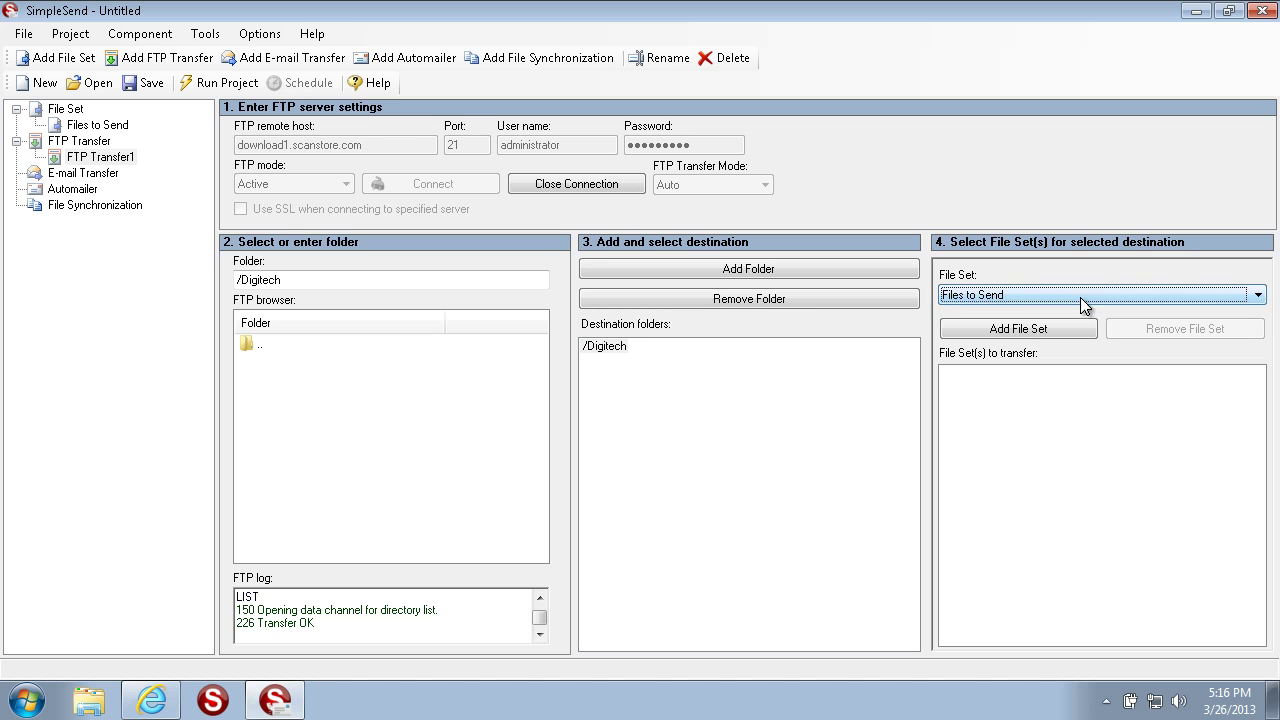
Step: Add the Files to Send file set to FTP Transfer1's /Digitech destination
{"action": "left_click", "coordinate": [1262, 296]}
{"action": "left_click", "coordinate": [1262, 296]}
{"action": "left_click", "coordinate": [1033, 331]}
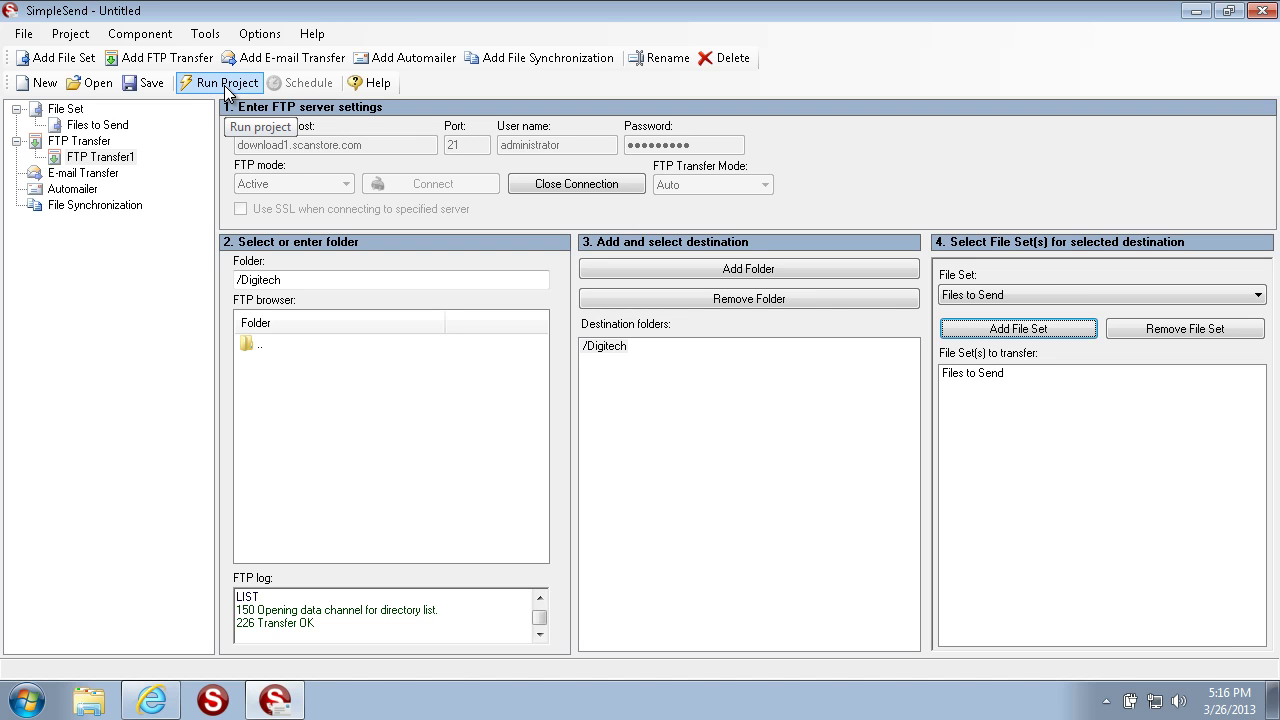
Step: Create E-mail Transfer1 sending through the e-mail client (MAPI) rather than SMTP
{"action": "left_click", "coordinate": [110, 175]}
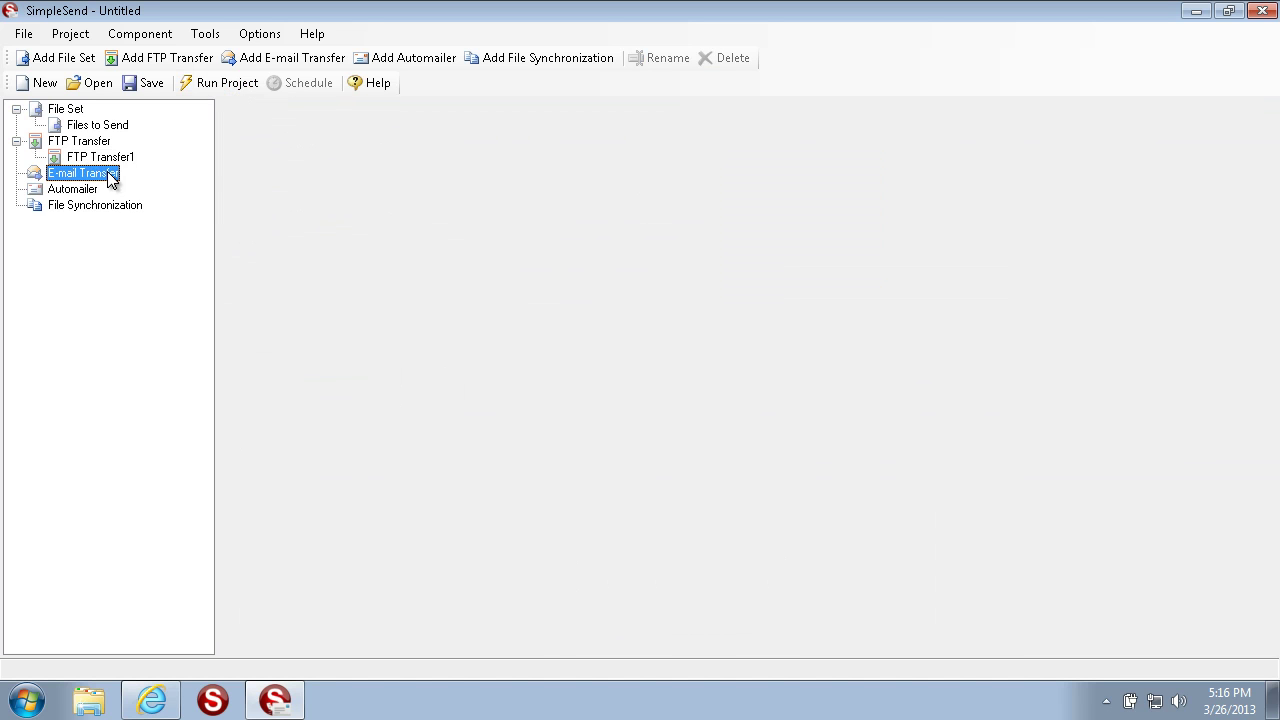
{"action": "right_click", "coordinate": [107, 172]}
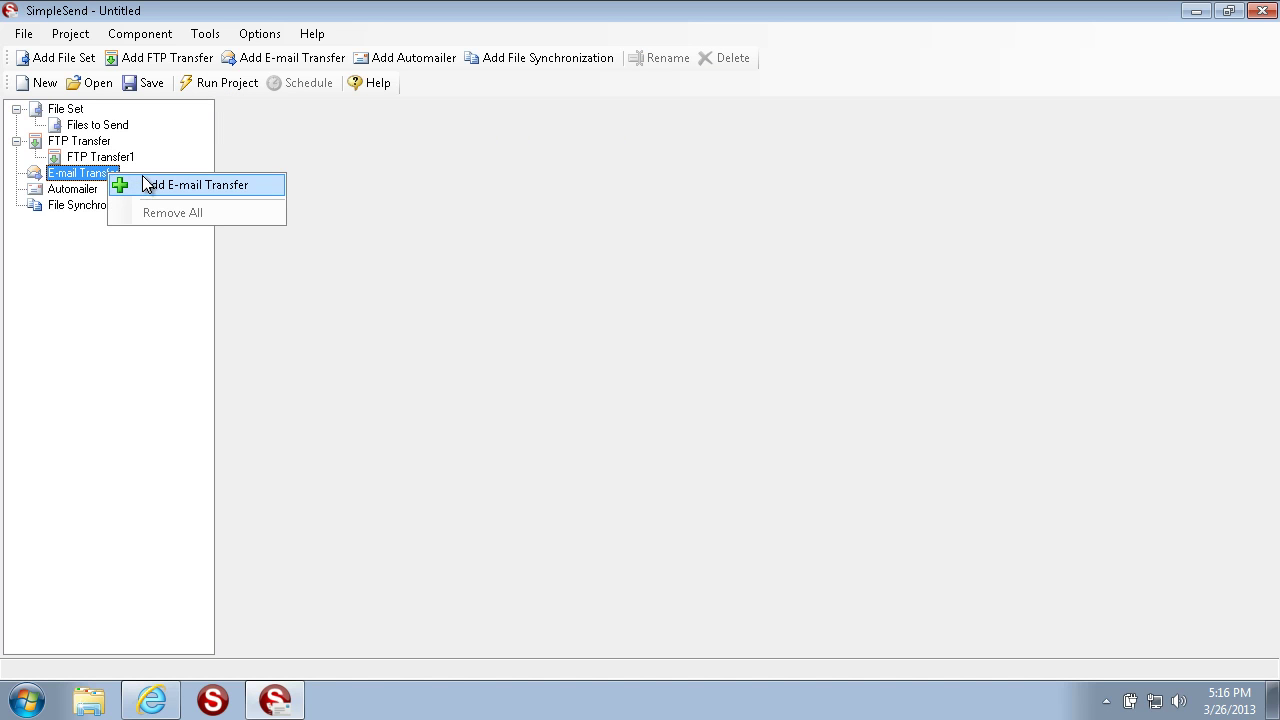
{"action": "left_click", "coordinate": [143, 178]}
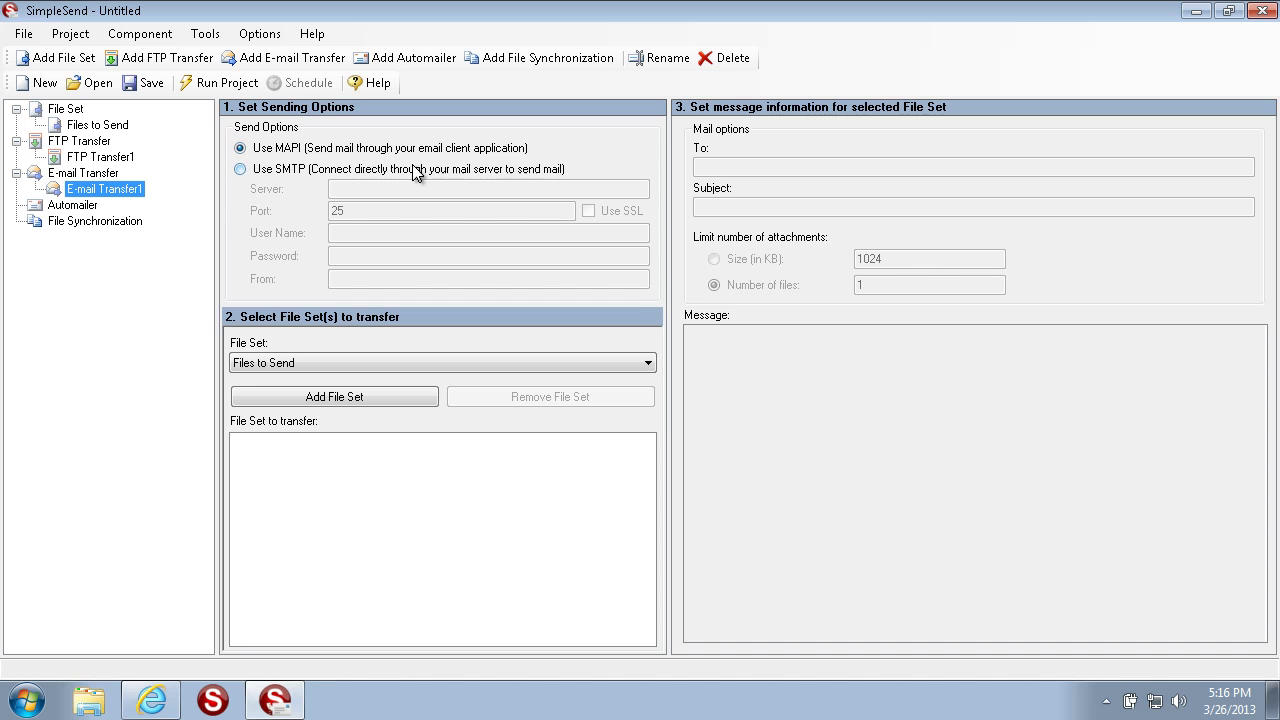
{"action": "left_click", "coordinate": [245, 170]}
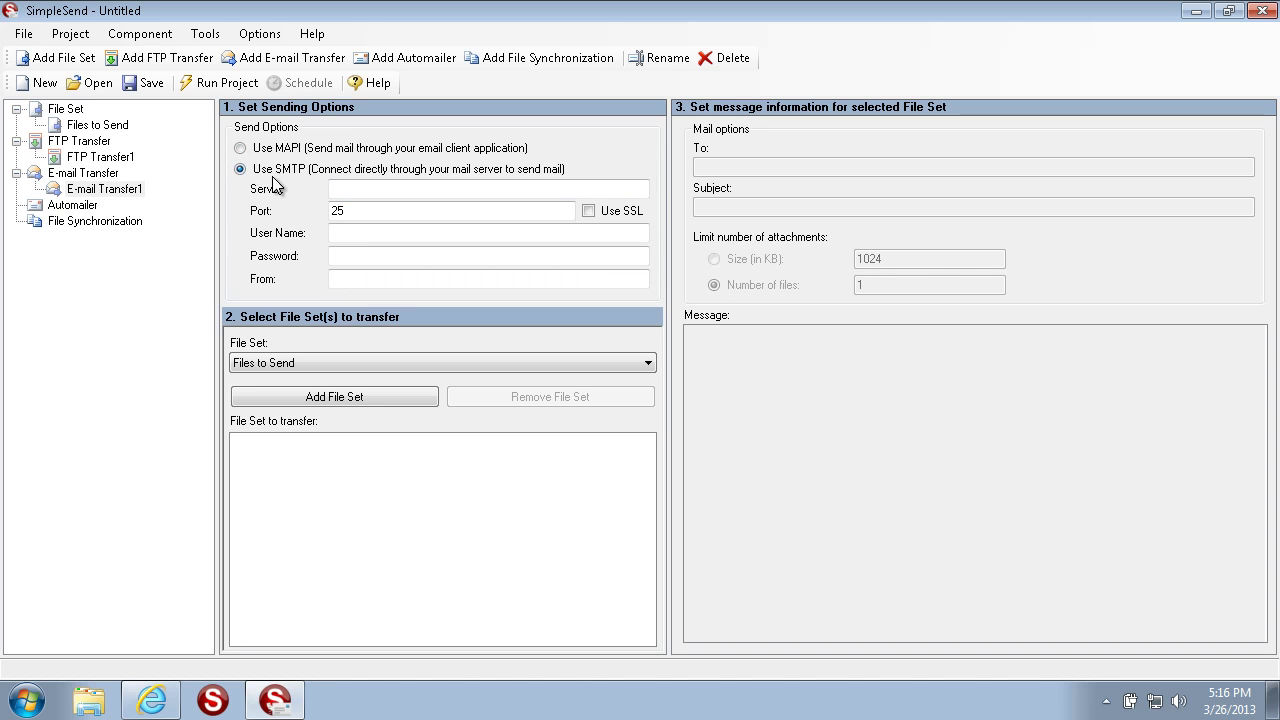
{"action": "left_click", "coordinate": [240, 149]}
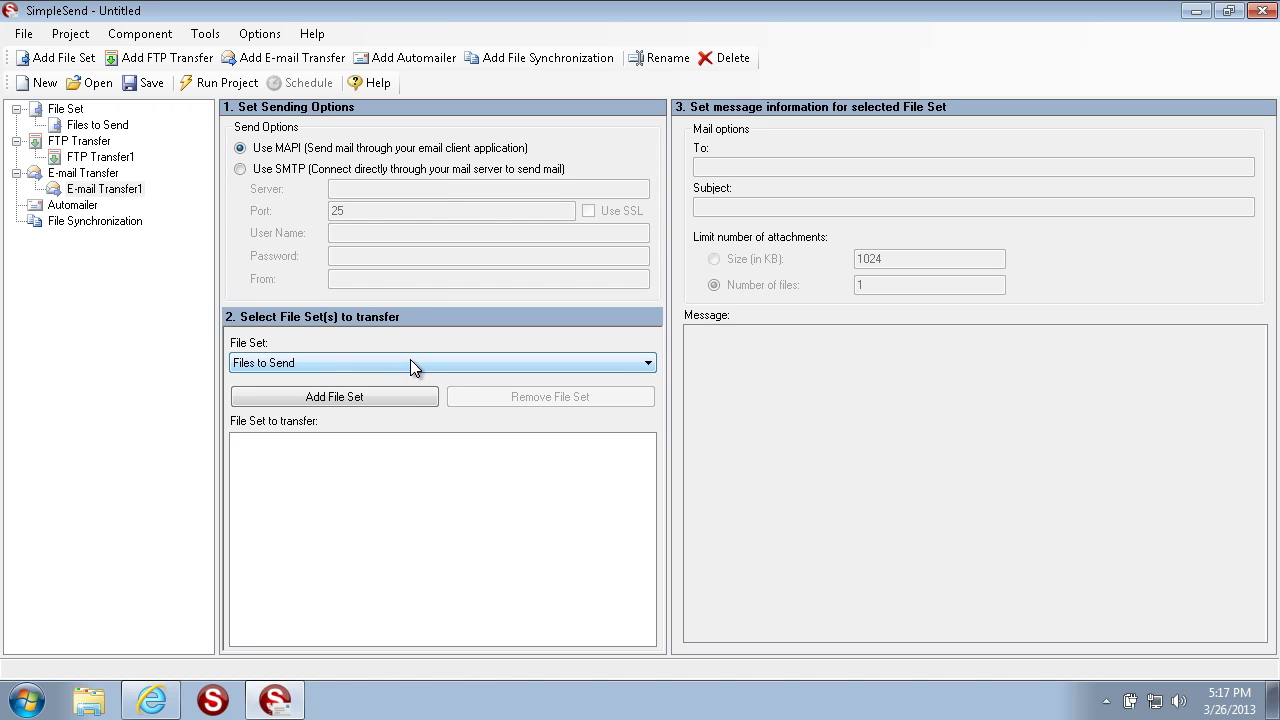
Step: Add the Files to Send file set to E-mail Transfer1
{"action": "left_click", "coordinate": [340, 372]}
{"action": "left_click", "coordinate": [340, 381]}
{"action": "left_click", "coordinate": [337, 397]}
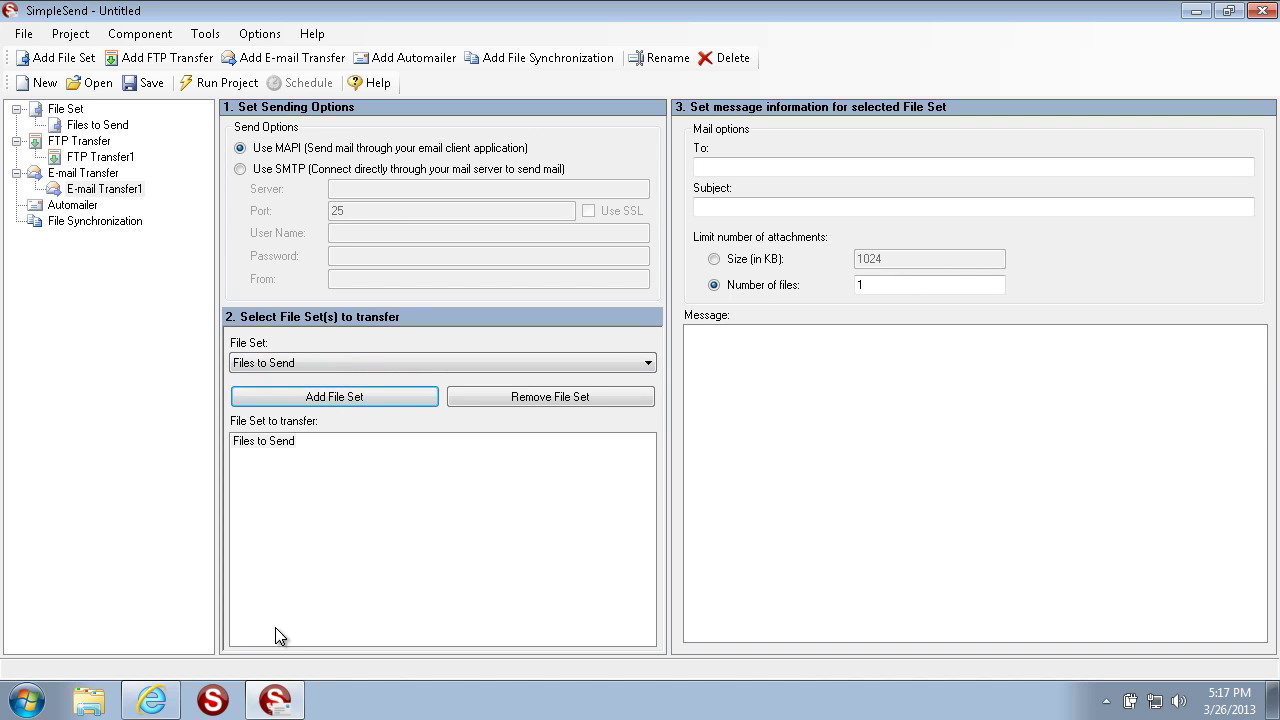
Step: Address the e-mail to two recipients with subject 'Files that you needed' and a short signed thank-you message
{"action": "left_click", "coordinate": [768, 167]}
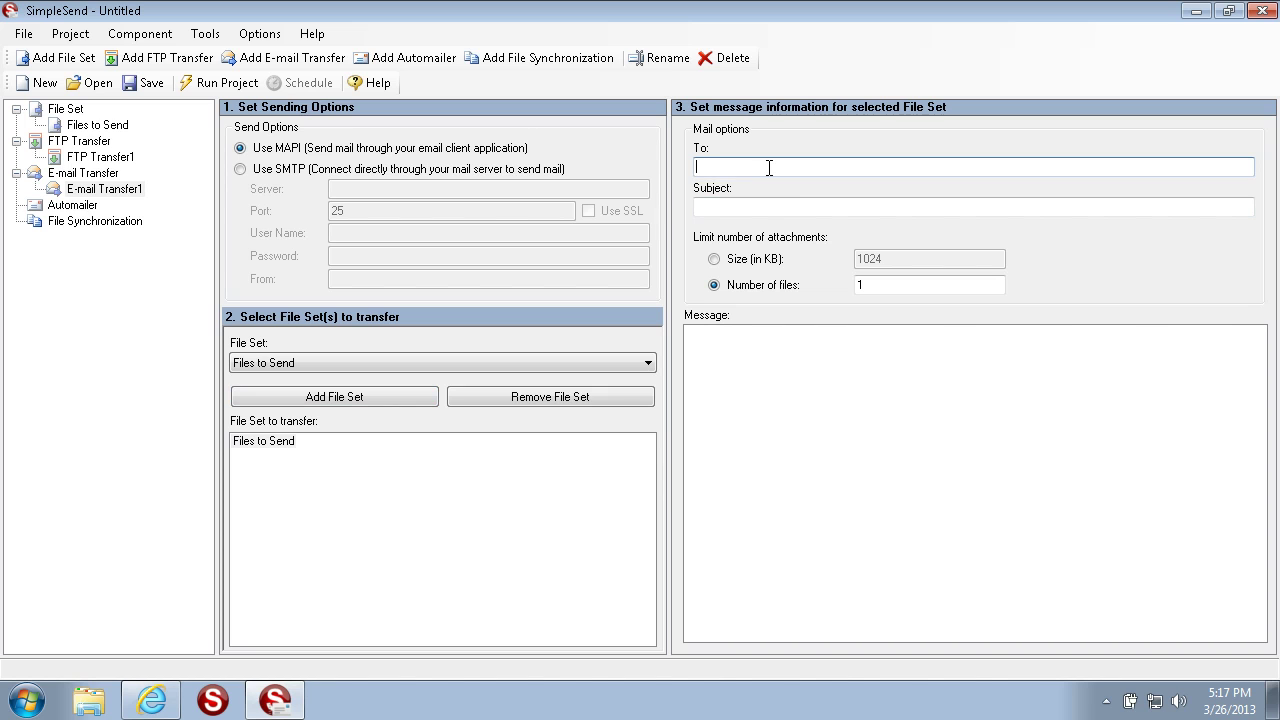
{"action": "type", "text": "test@test.com;test2@test2.com"}
{"action": "left_click", "coordinate": [755, 204]}
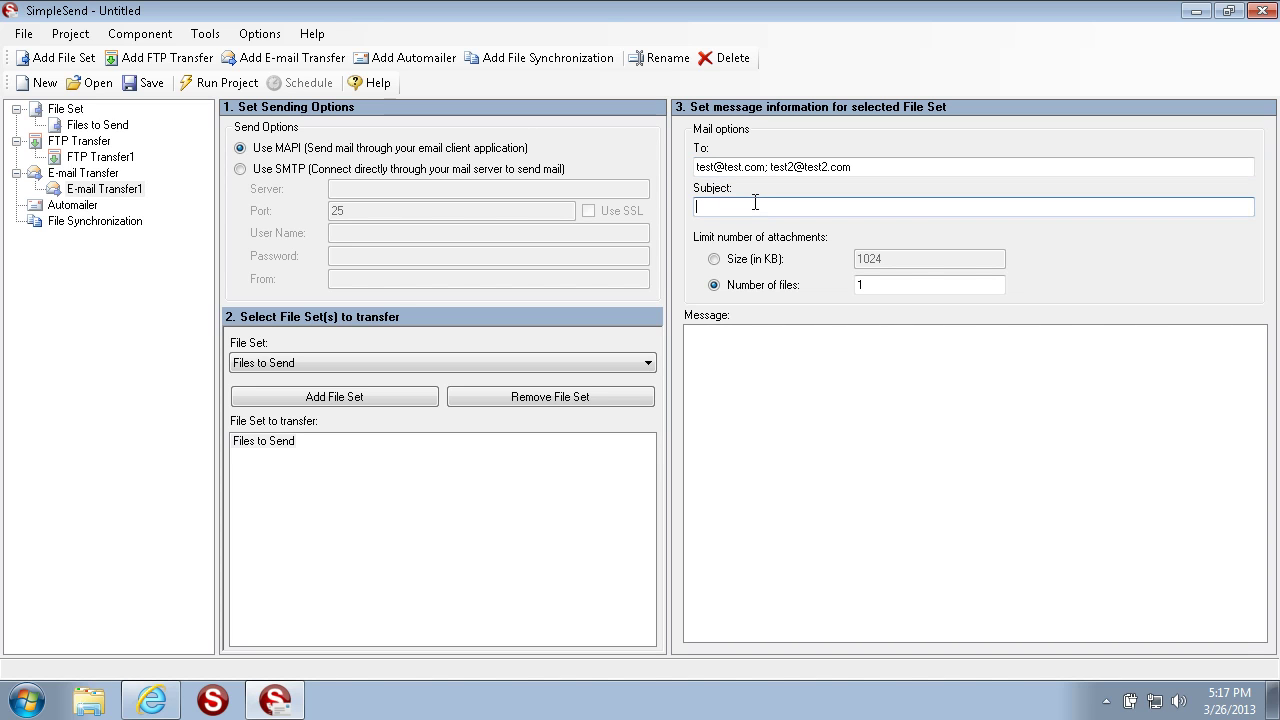
{"action": "type", "text": "Files that you needed"}
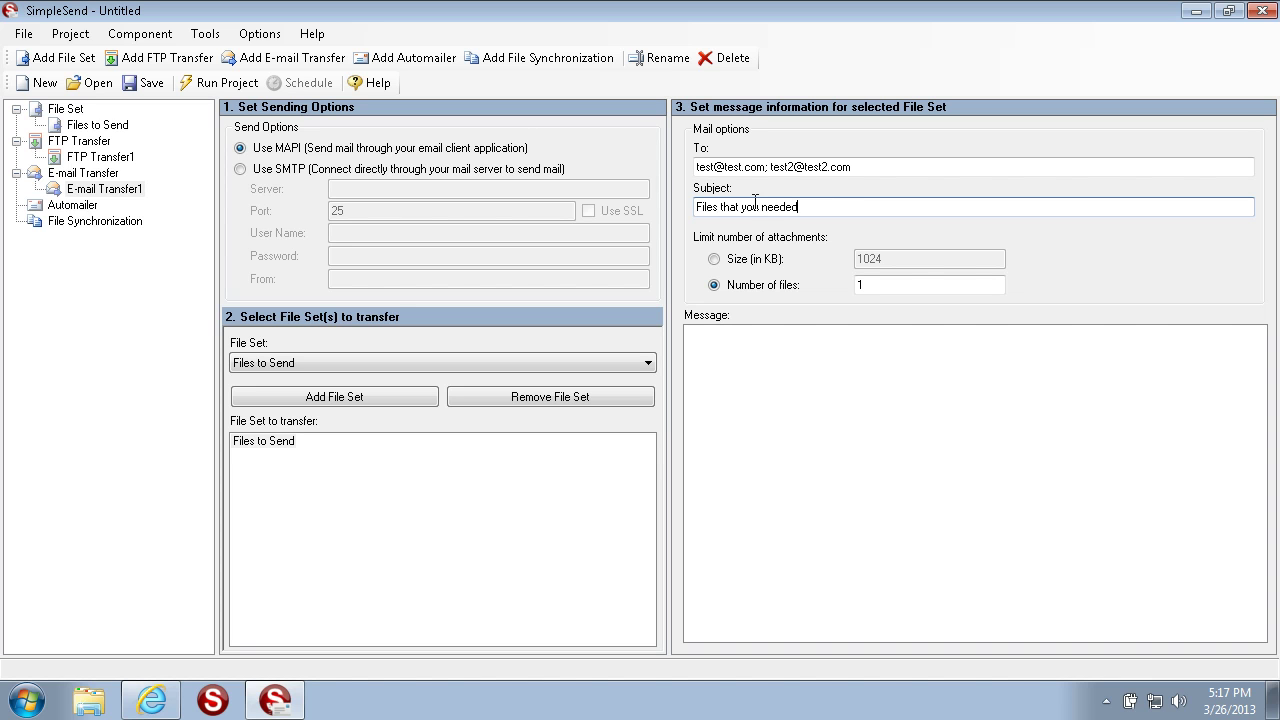
{"action": "left_click", "coordinate": [890, 500]}
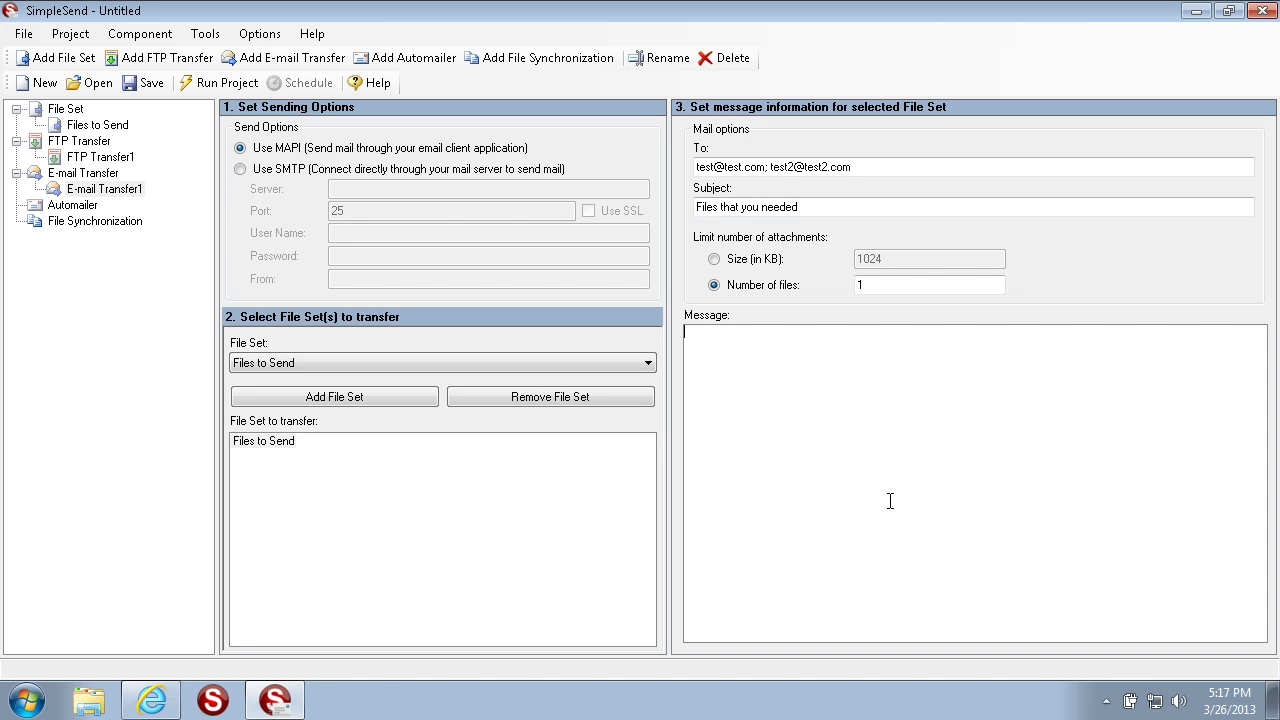
{"action": "type", "text": "Thanks Bob."}
{"action": "key", "text": "Return"}
{"action": "key", "text": "Return"}
{"action": "type", "text": "-Alex"}
Step: Limit attachments by number of files (1), after briefly trying the 1024 KB size limit
{"action": "left_click_drag", "start_coordinate": [892, 285], "coordinate": [603, 284]}
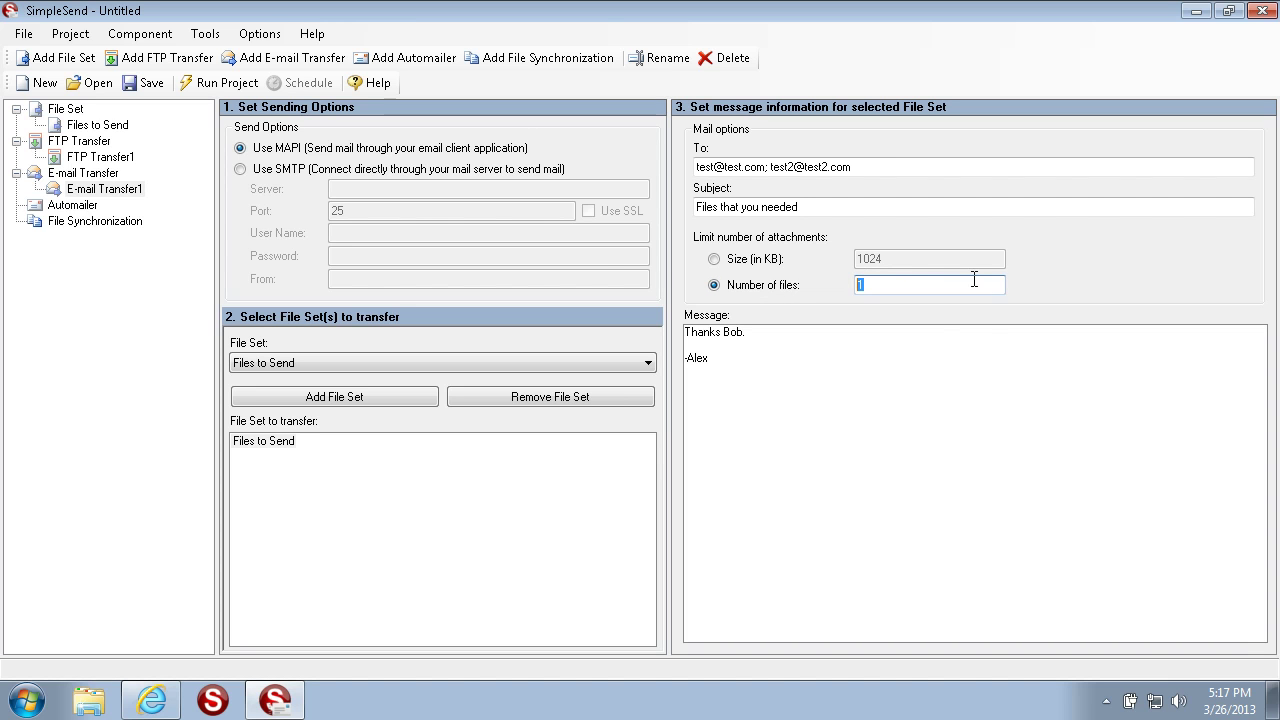
{"action": "left_click", "coordinate": [767, 259]}
{"action": "left_click_drag", "start_coordinate": [903, 260], "coordinate": [626, 256]}
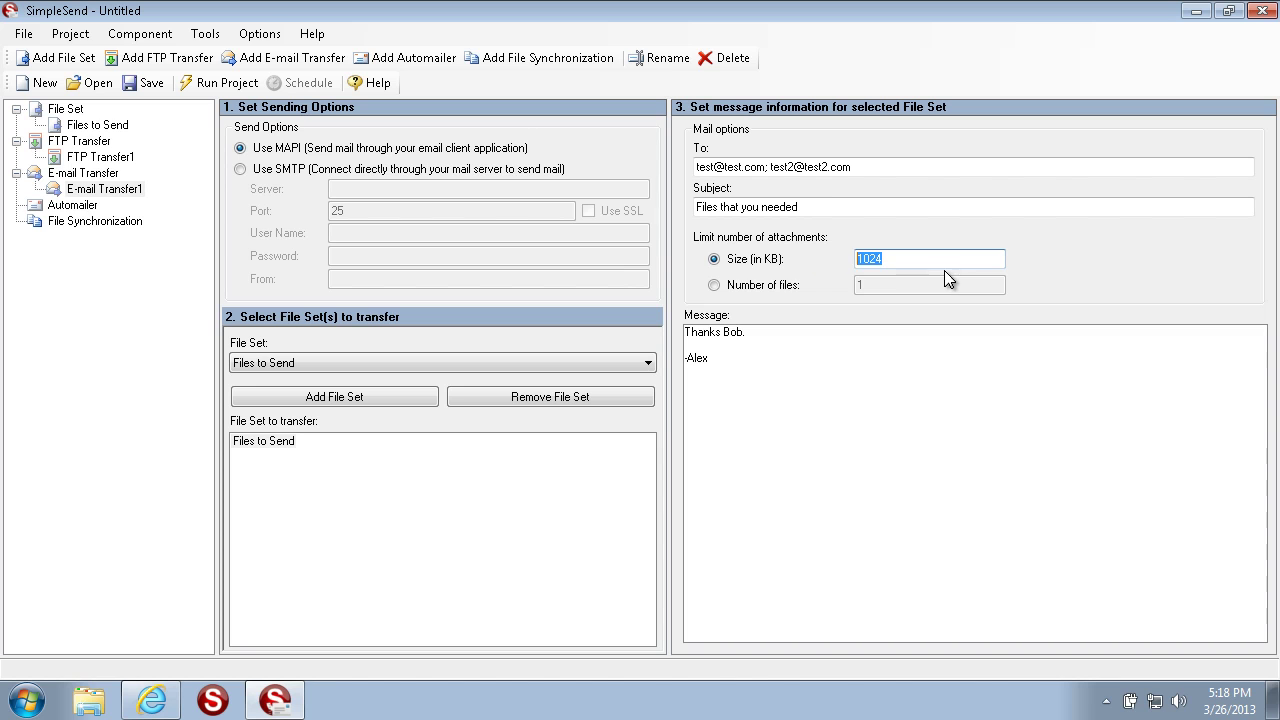
{"action": "left_click", "coordinate": [789, 286]}
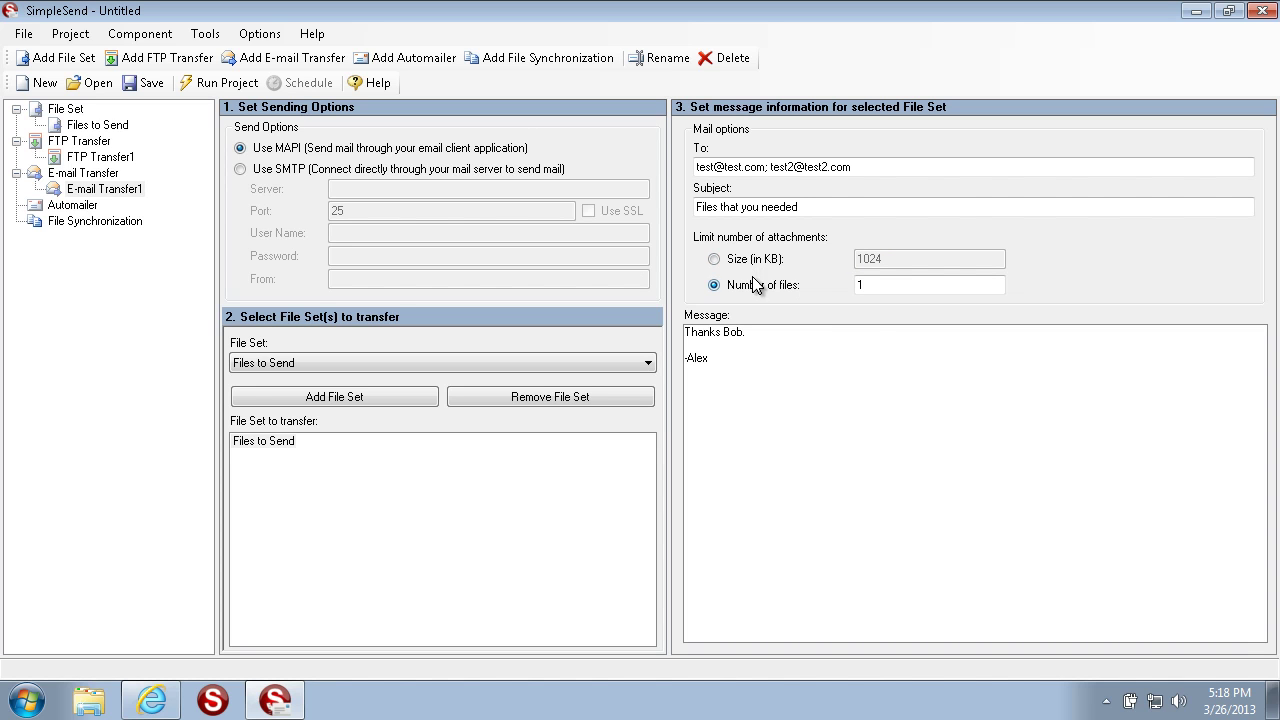
{"action": "left_click", "coordinate": [781, 274]}
{"action": "left_click", "coordinate": [772, 290]}
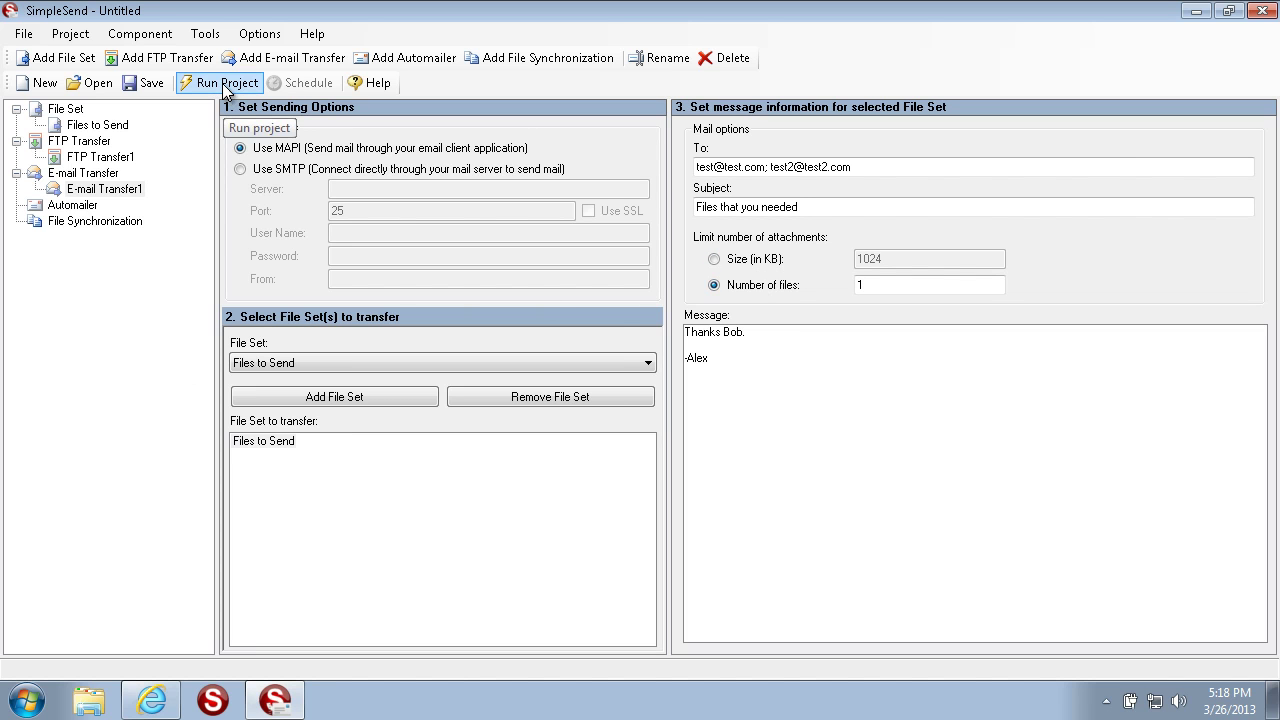
Step: Check the FTP Transfer1 and E-mail Transfer1 settings, then display the Files to Send file set
{"action": "left_click", "coordinate": [88, 158]}
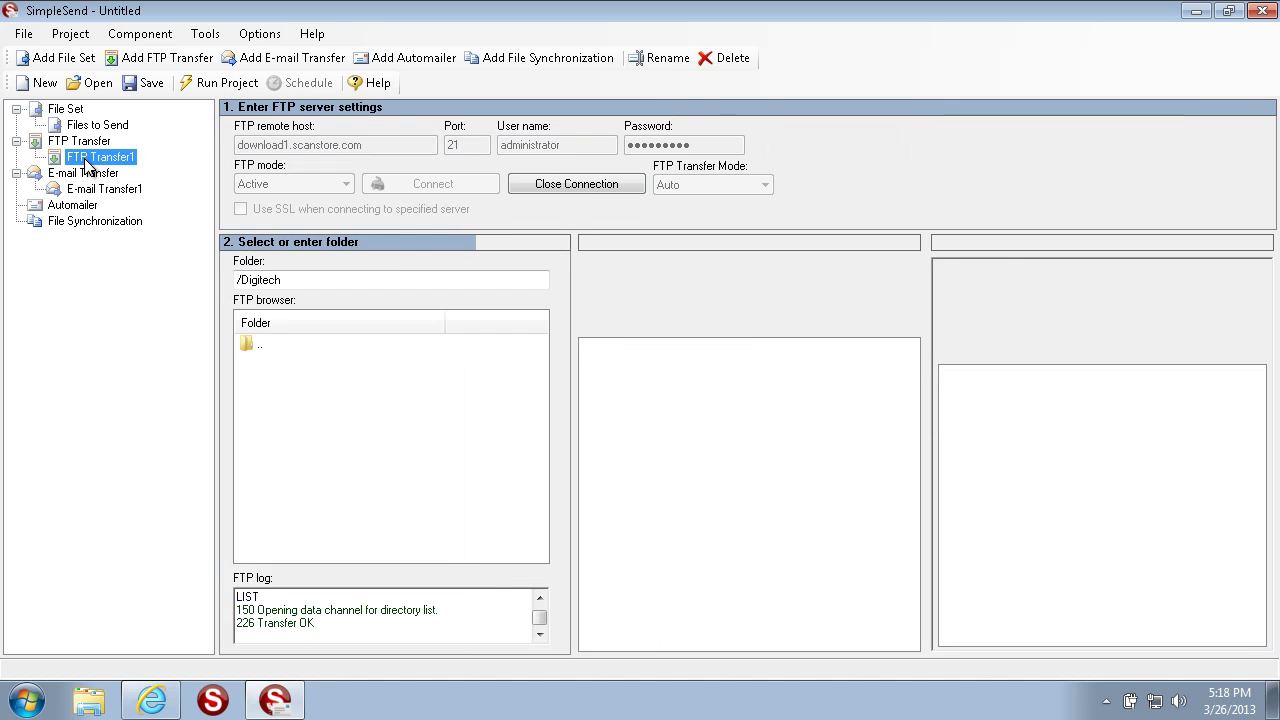
{"action": "left_click", "coordinate": [90, 190]}
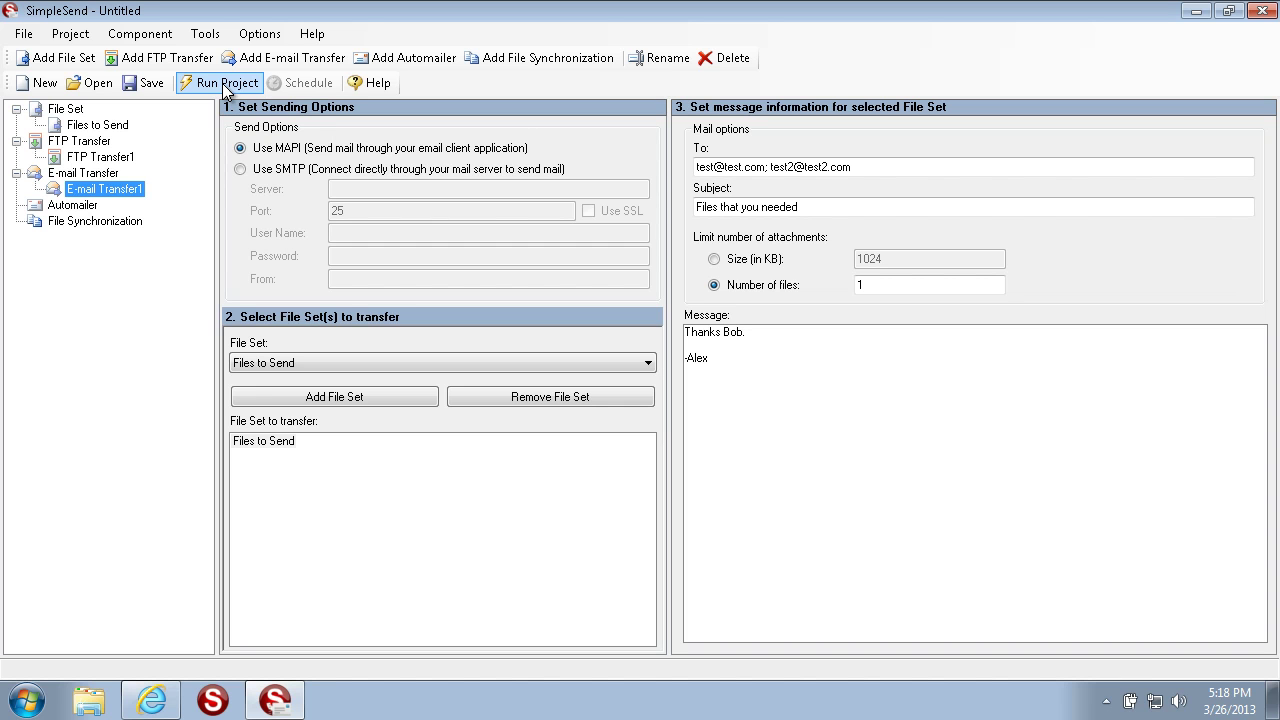
{"action": "left_click", "coordinate": [108, 158]}
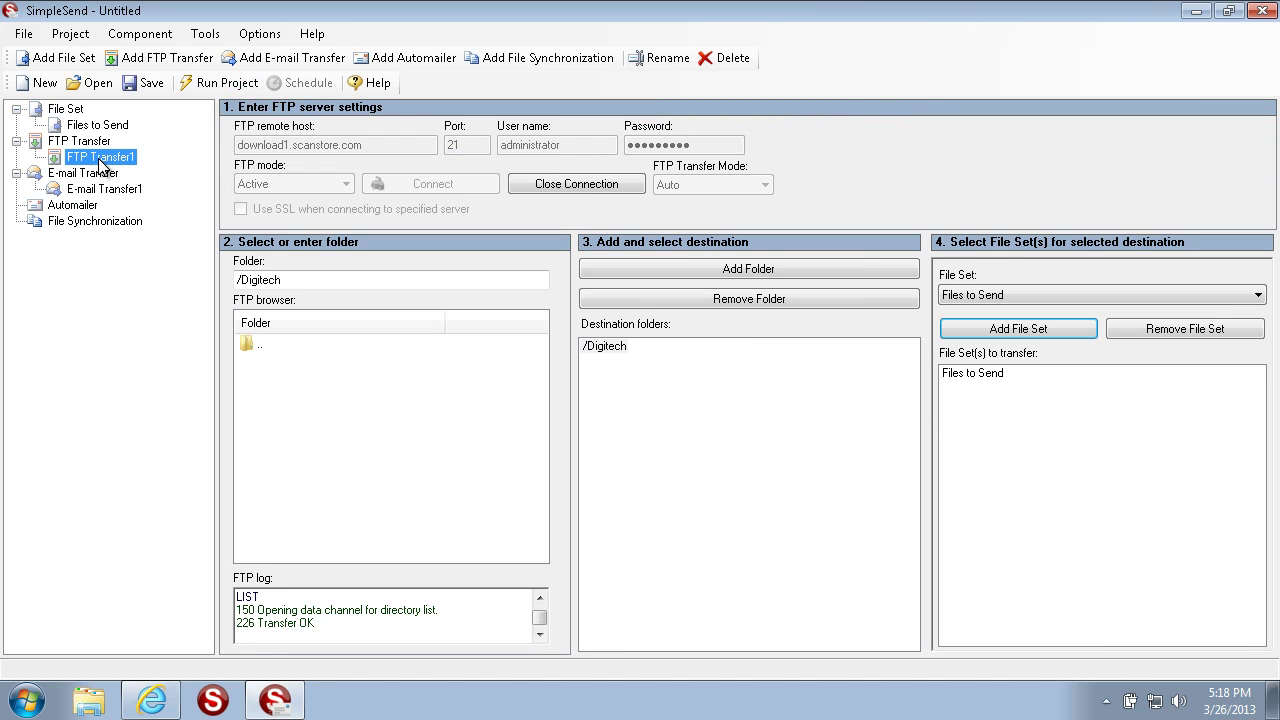
{"action": "right_click", "coordinate": [101, 160]}
{"action": "left_click", "coordinate": [143, 174]}
{"action": "left_click", "coordinate": [124, 189]}
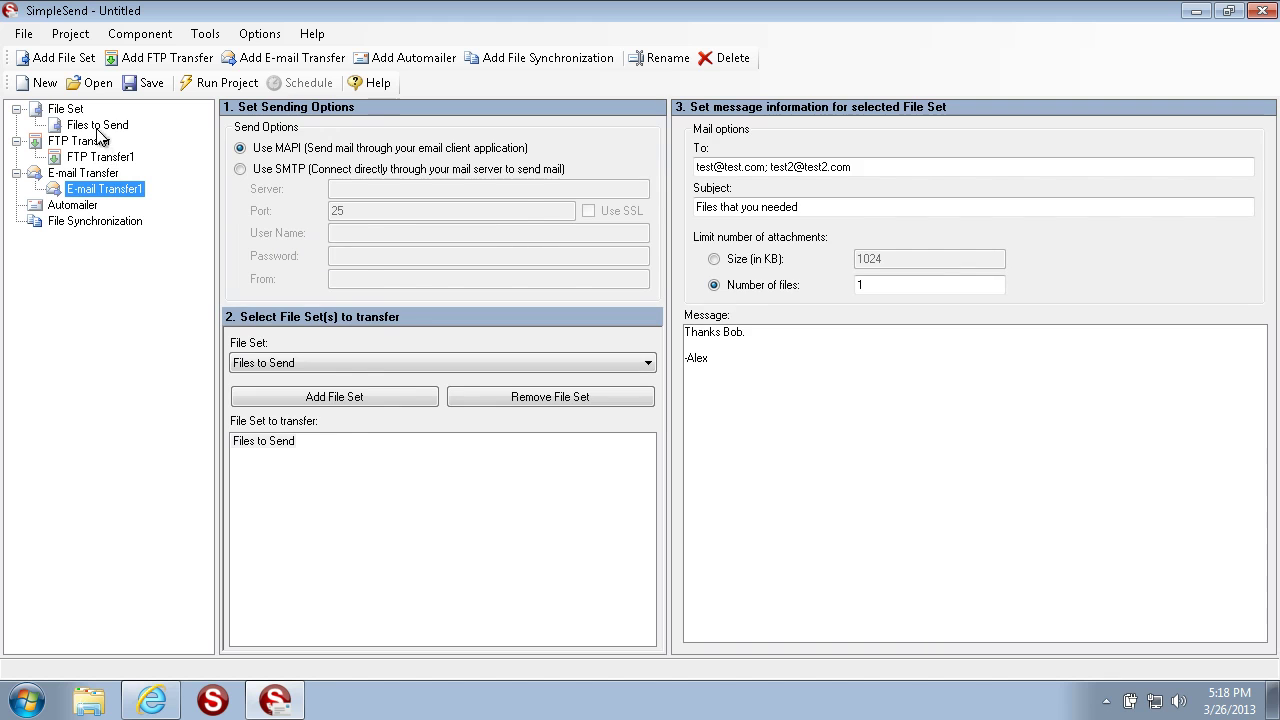
{"action": "left_click", "coordinate": [98, 127]}
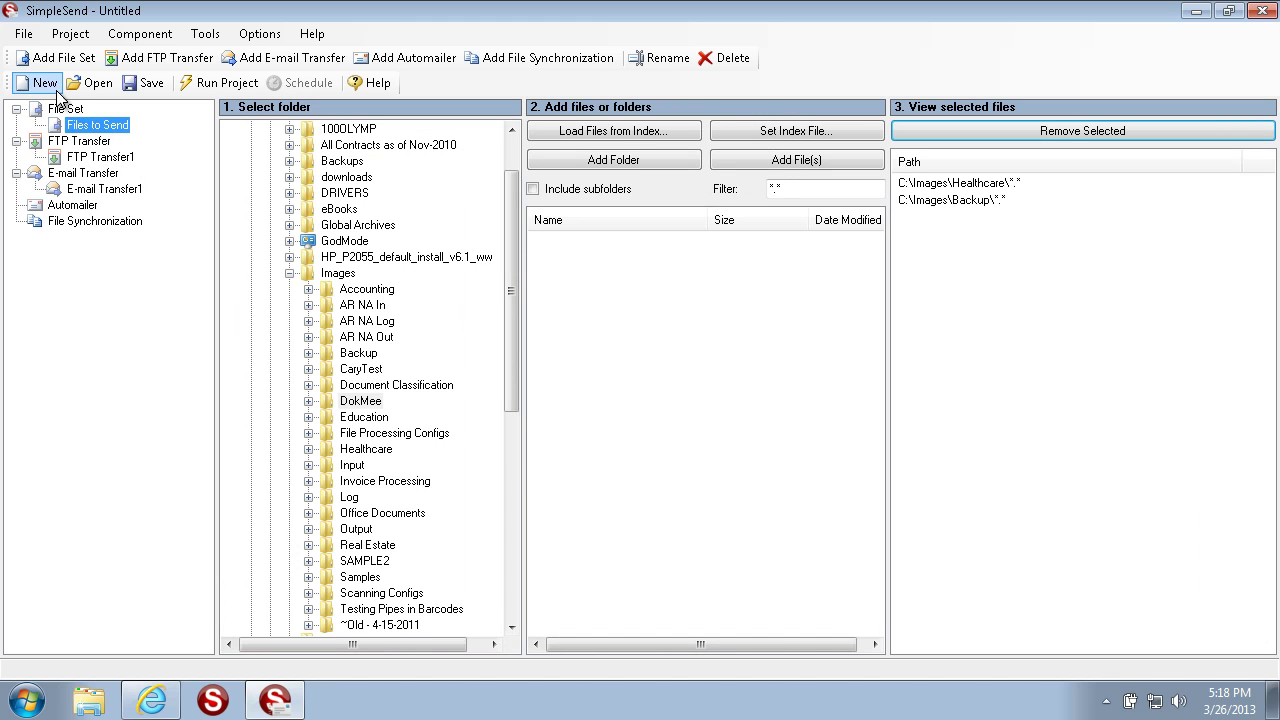
Step: Save the project to the Desktop as SIM-140 and minimize the SimpleSend window
{"action": "left_click", "coordinate": [132, 85]}
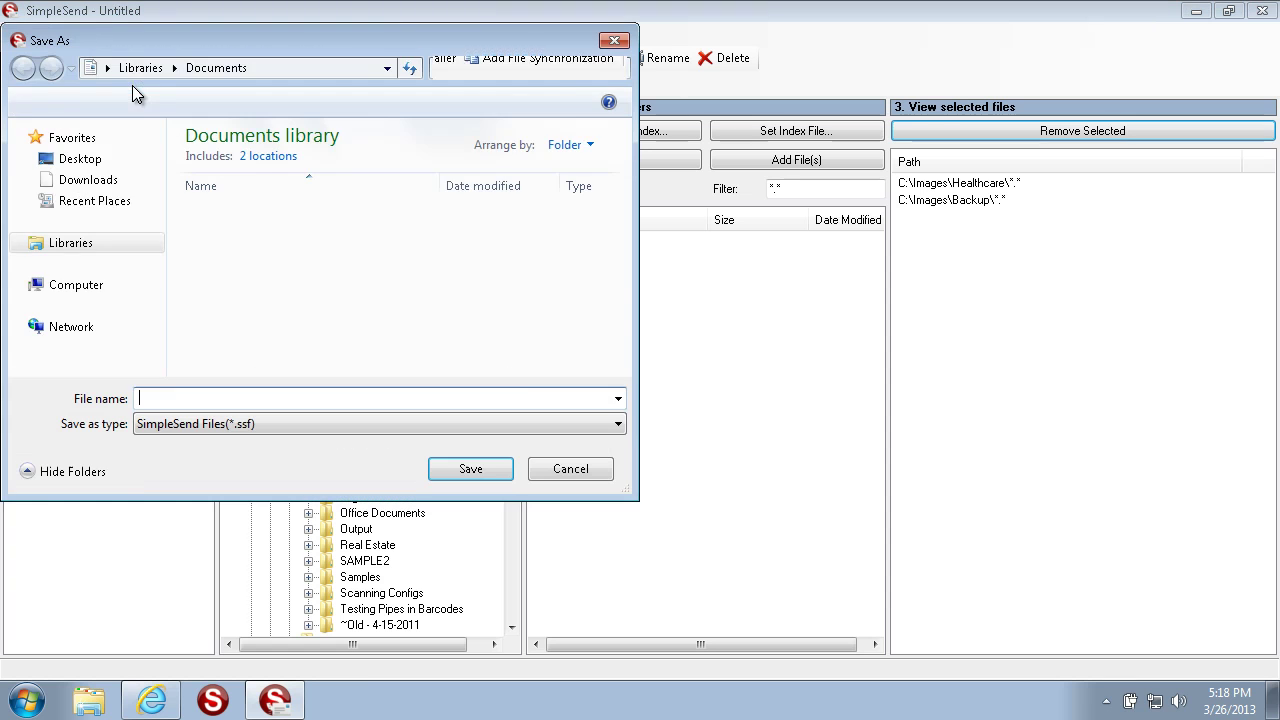
{"action": "left_click", "coordinate": [100, 160]}
{"action": "type", "text": "SIM<"}
{"action": "key", "text": "BackSpace"}
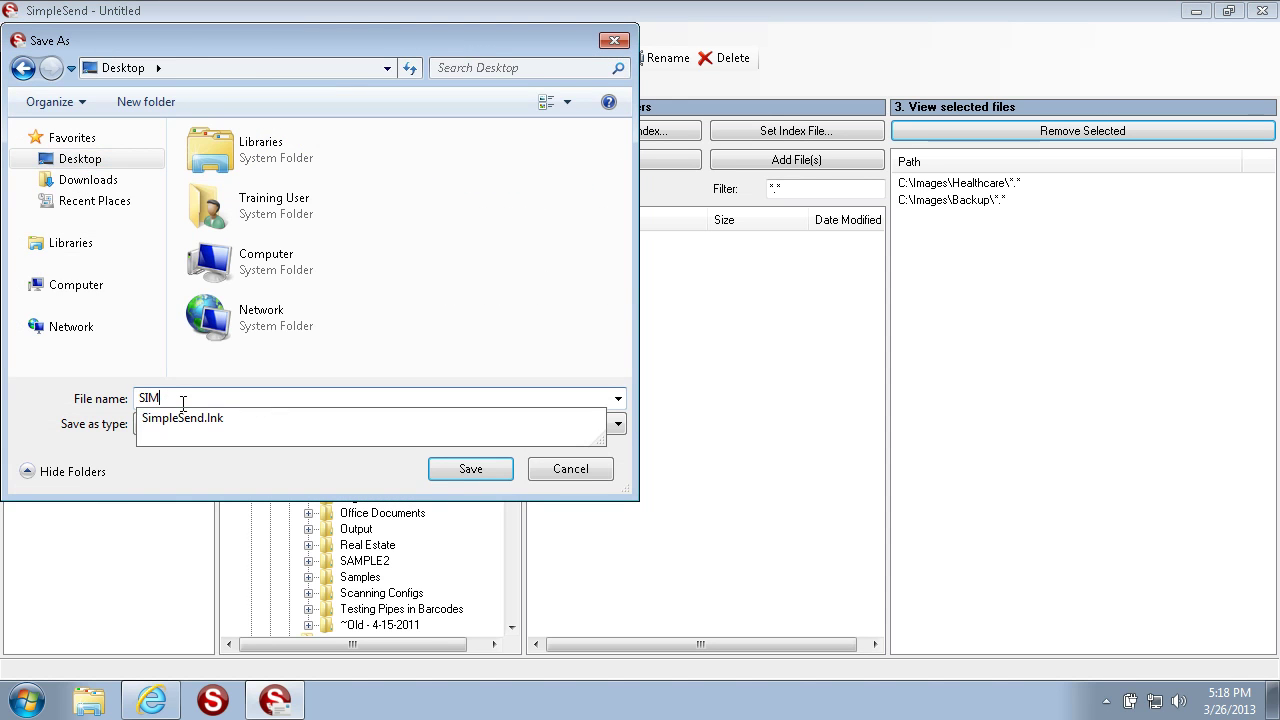
{"action": "type", "text": "-140"}
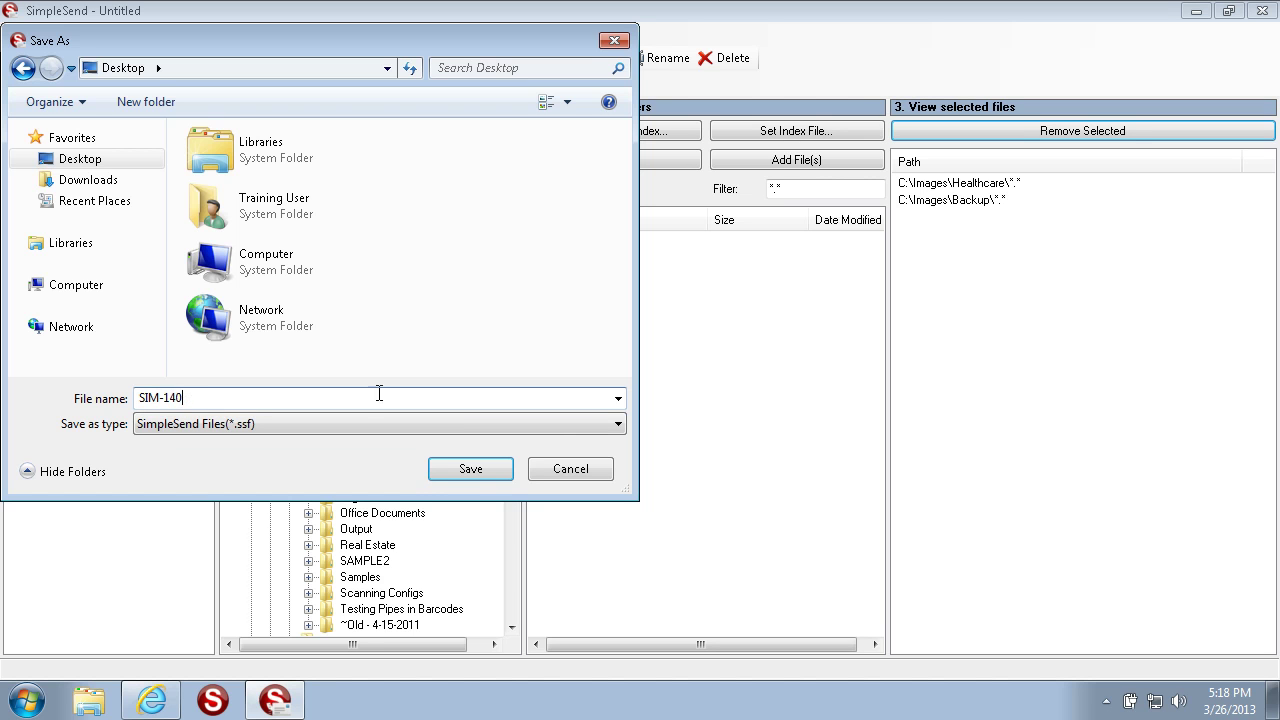
{"action": "left_click", "coordinate": [446, 469]}
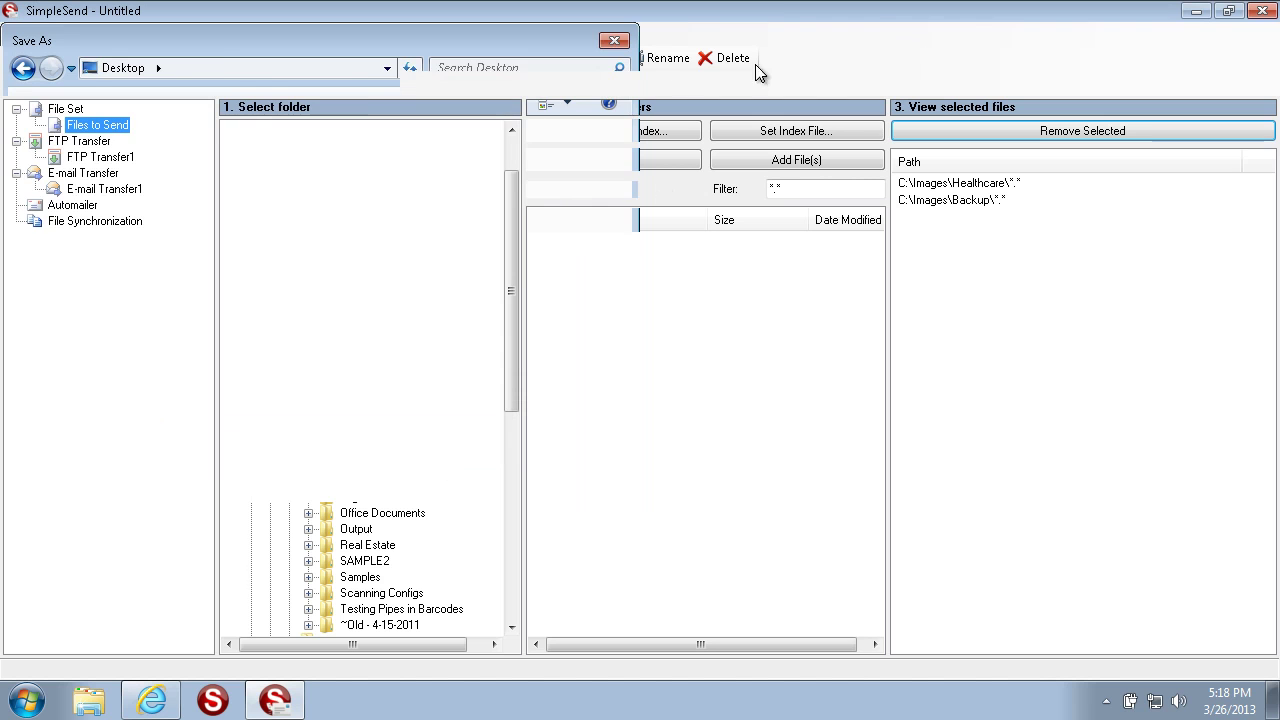
{"action": "left_click", "coordinate": [1196, 11]}
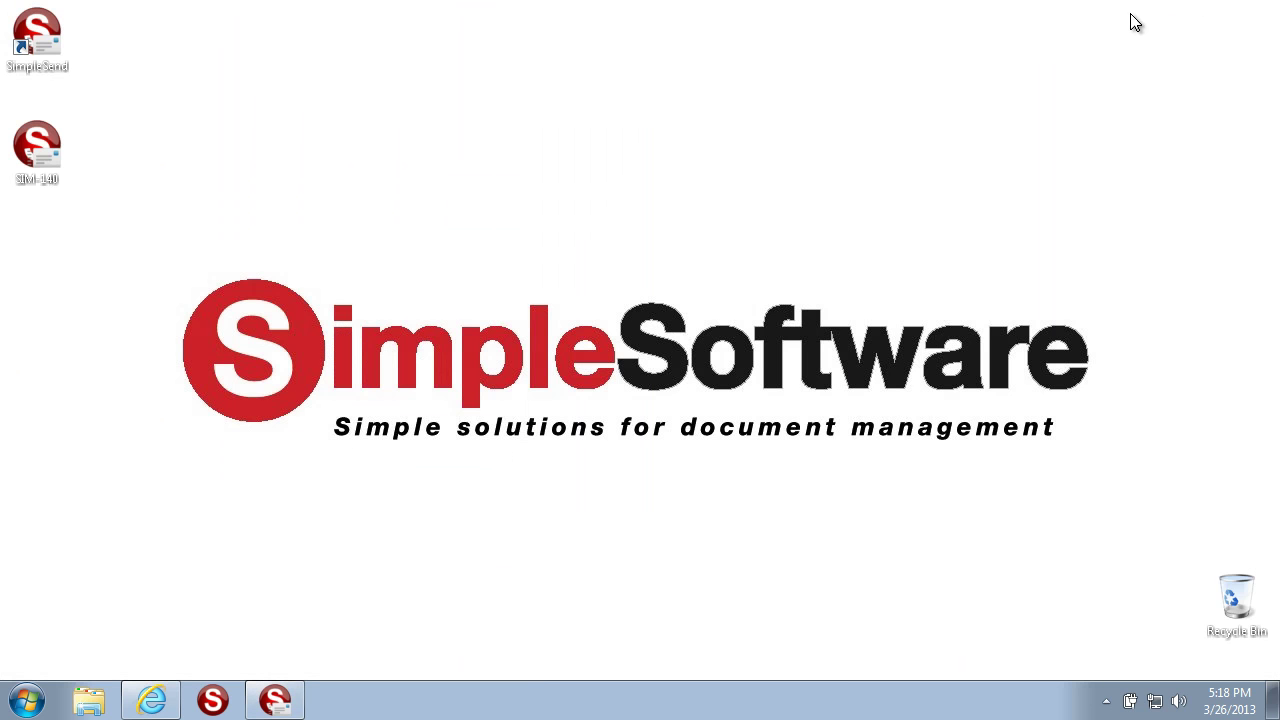
Step: Open SIM-140 from its desktop icon to verify it, then close the project window
{"action": "left_click", "coordinate": [47, 146]}
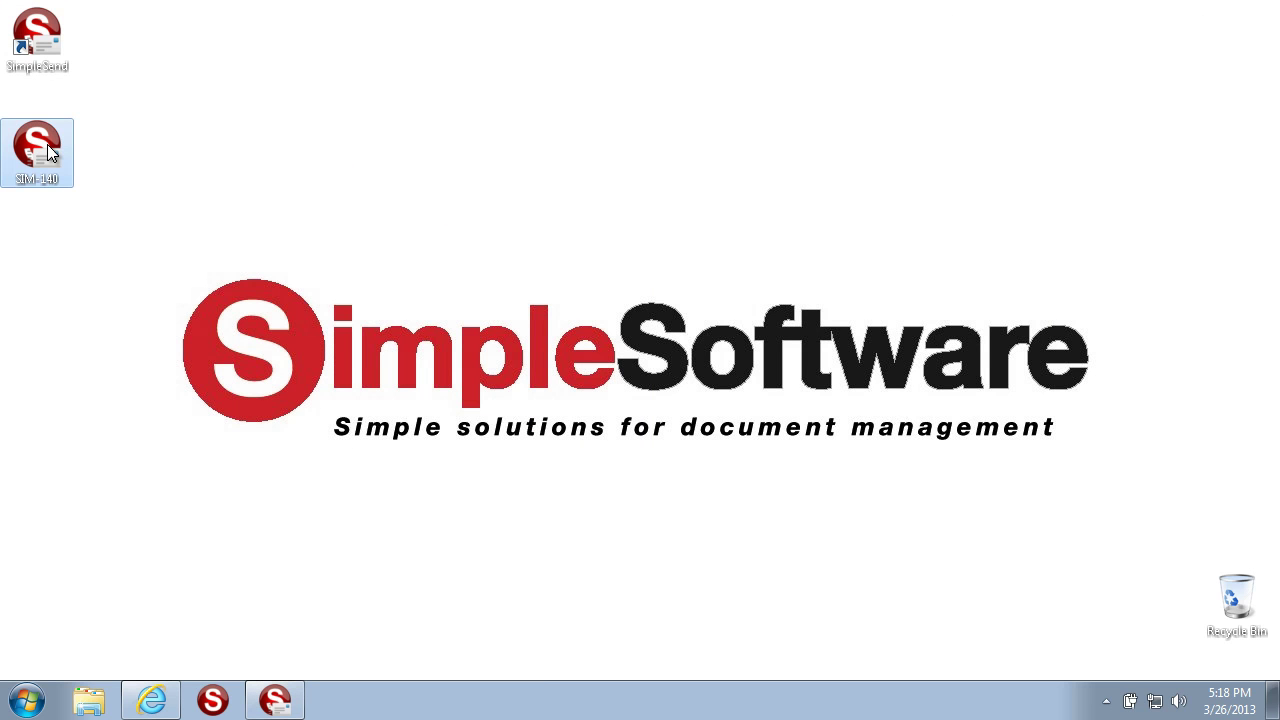
{"action": "left_click", "coordinate": [47, 144]}
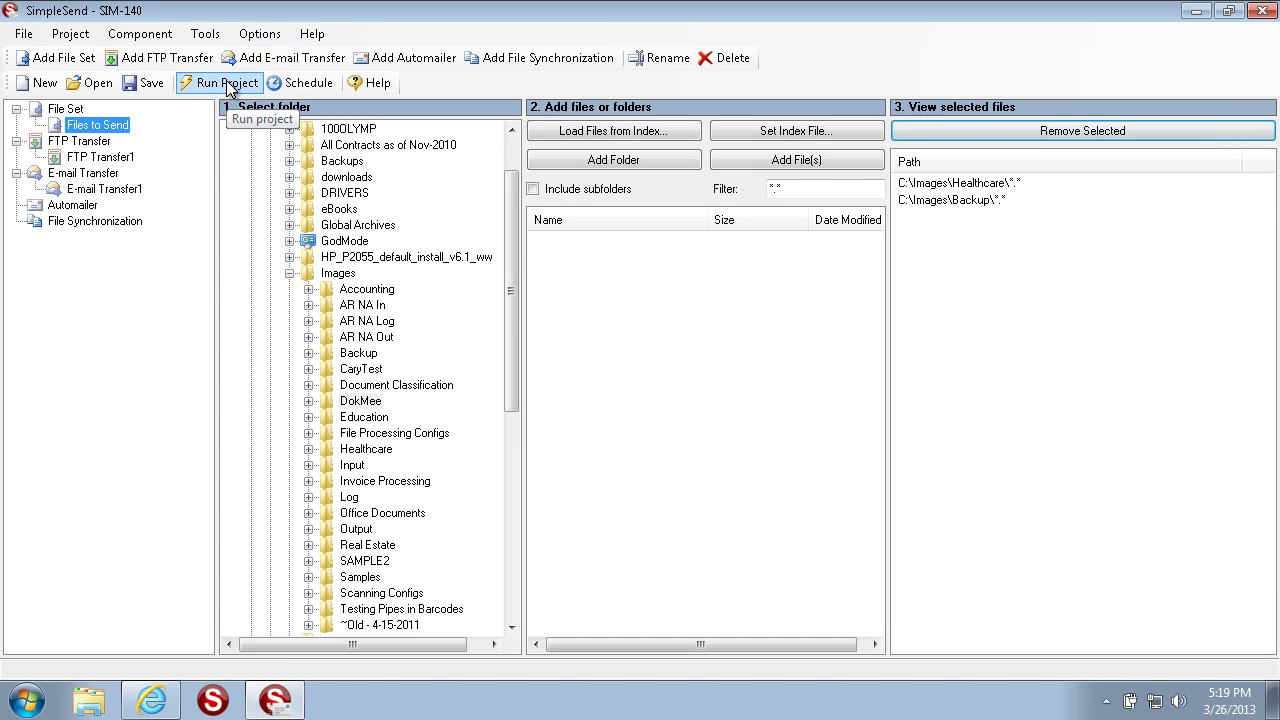
{"action": "left_click", "coordinate": [1257, 11]}
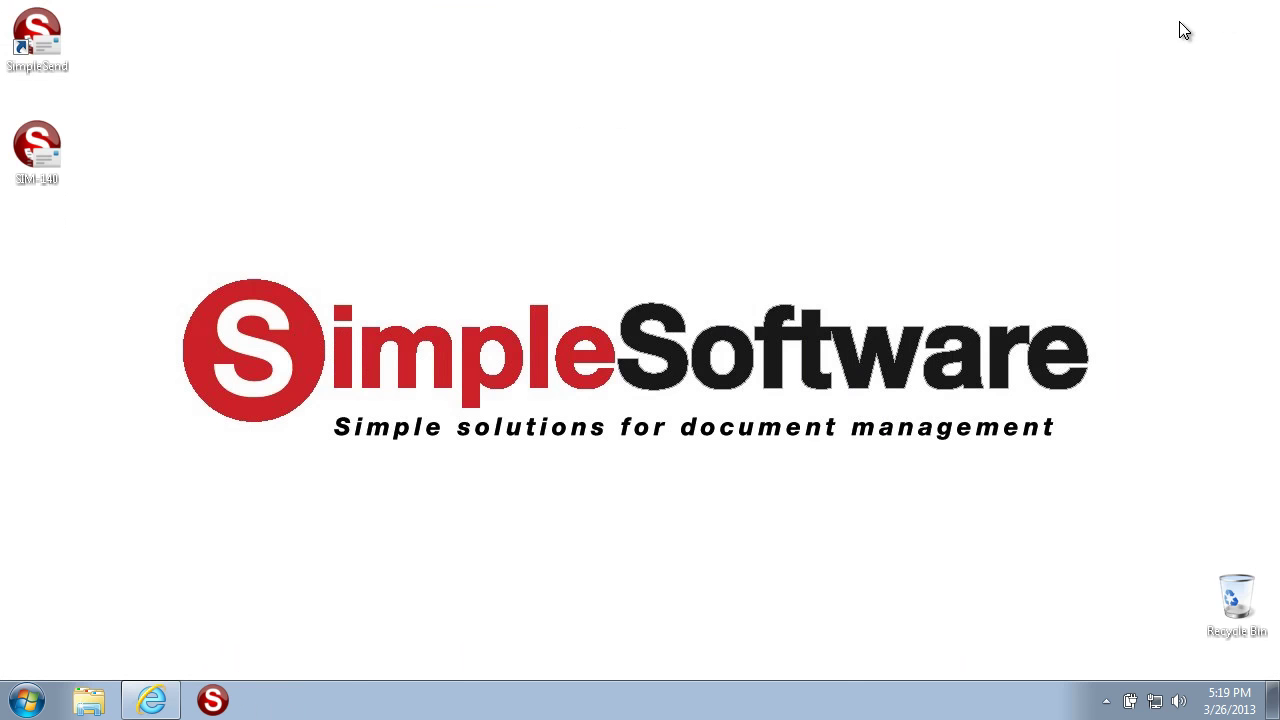